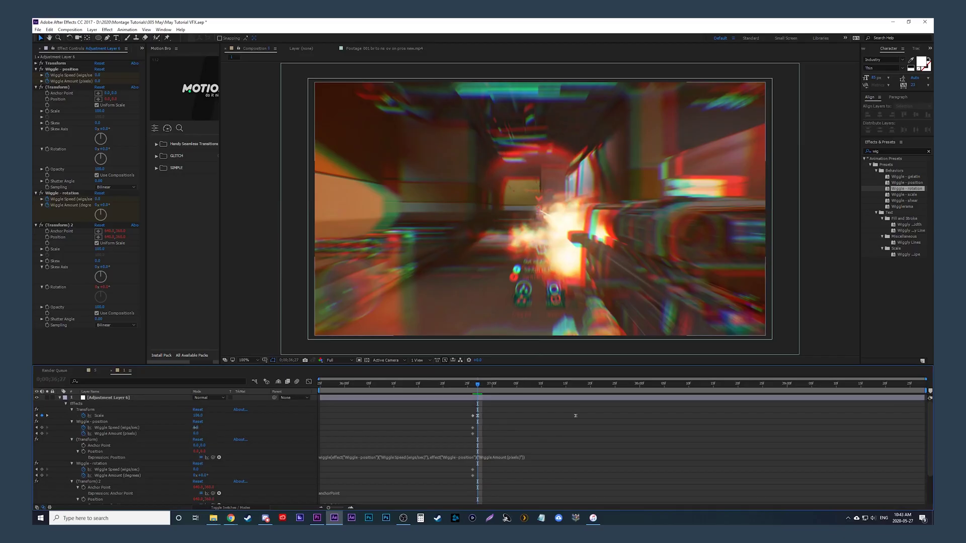
Step: Keyframe both wiggle effects' speed and amount at 0;00;36;27, using speed 1 and 15 pixels for Wiggle - position
{"action": "left_click", "coordinate": [195, 427]}
{"action": "type", "text": "1"}
{"action": "key", "text": "Return"}
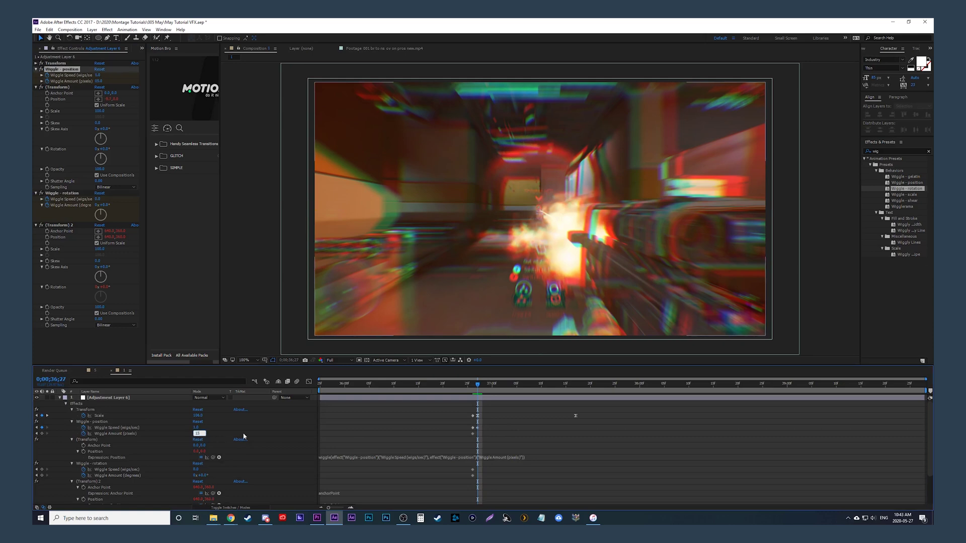
{"action": "key", "text": "Return"}
{"action": "key", "text": "Return"}
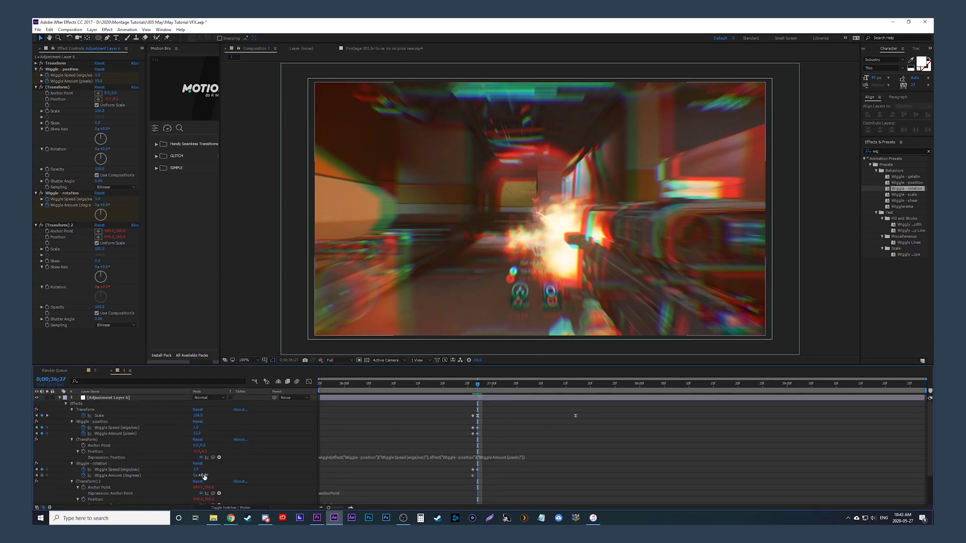
{"action": "key", "text": "Return"}
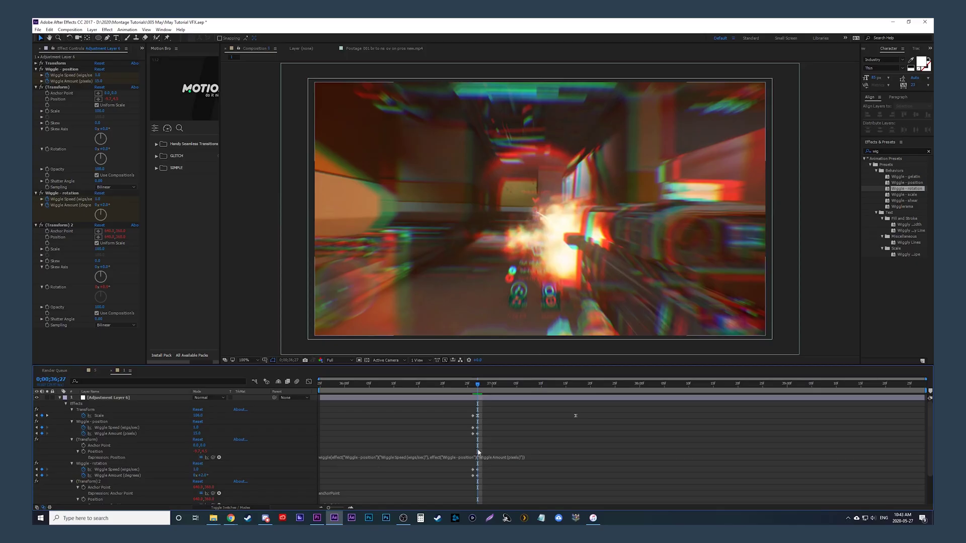
Step: Set the speed and amount of both Wiggle - position and Wiggle - rotation to 0 at 0;00;37;04
{"action": "left_click_drag", "start_coordinate": [488, 392], "coordinate": [508, 389]}
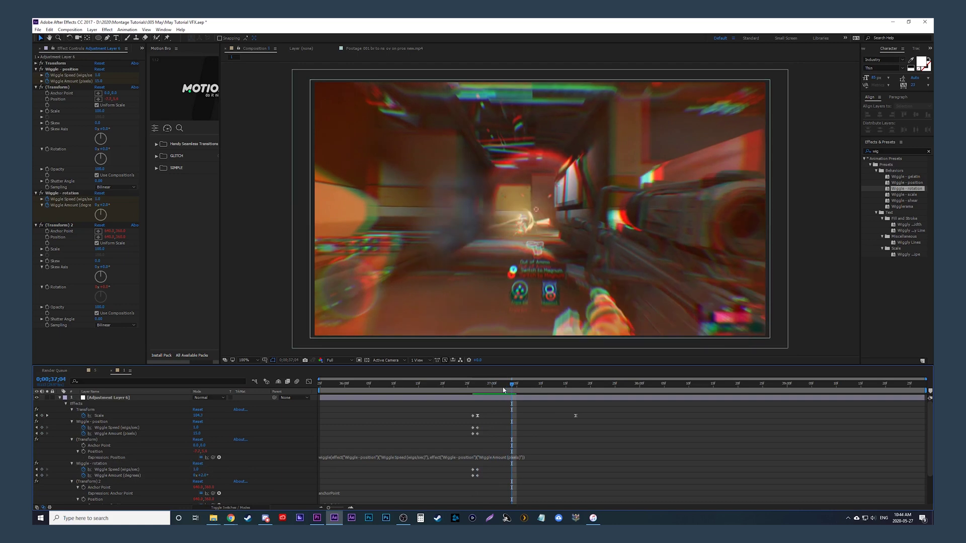
{"action": "key", "text": "Tab"}
{"action": "left_click", "coordinate": [197, 469]}
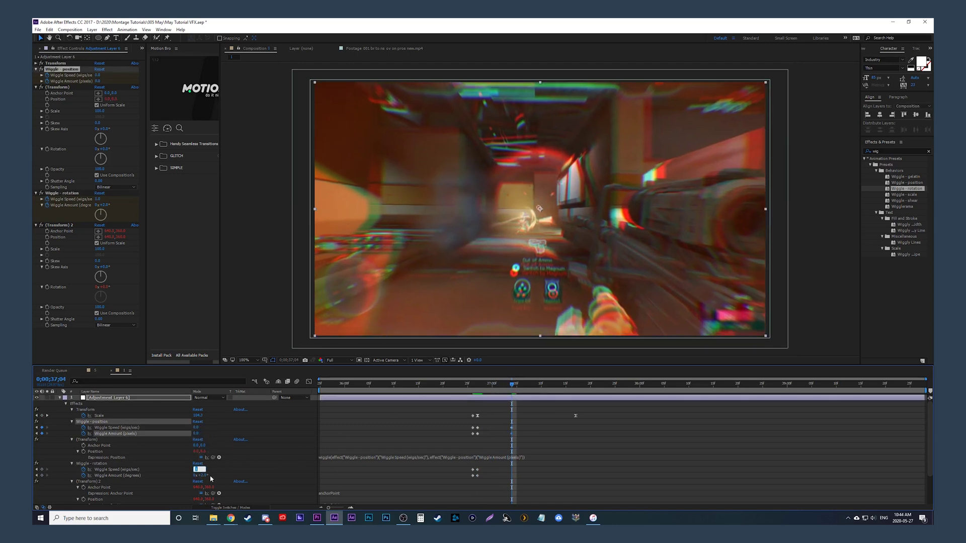
{"action": "left_click", "coordinate": [204, 476]}
{"action": "type", "text": "0"}
{"action": "left_click", "coordinate": [243, 470]}
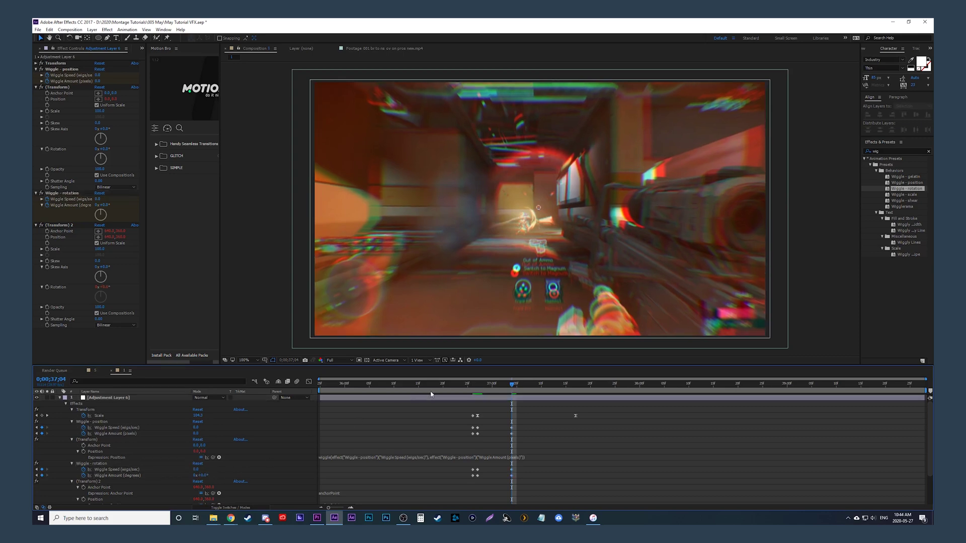
Step: Preview the camera shake from shortly before the shot
{"action": "left_click", "coordinate": [430, 387]}
{"action": "key", "text": "space"}
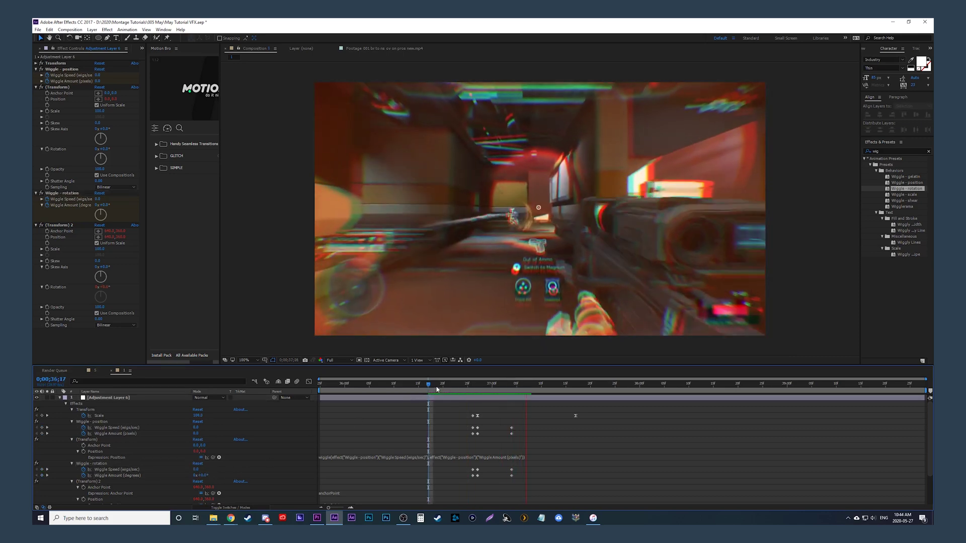
{"action": "left_click", "coordinate": [453, 386]}
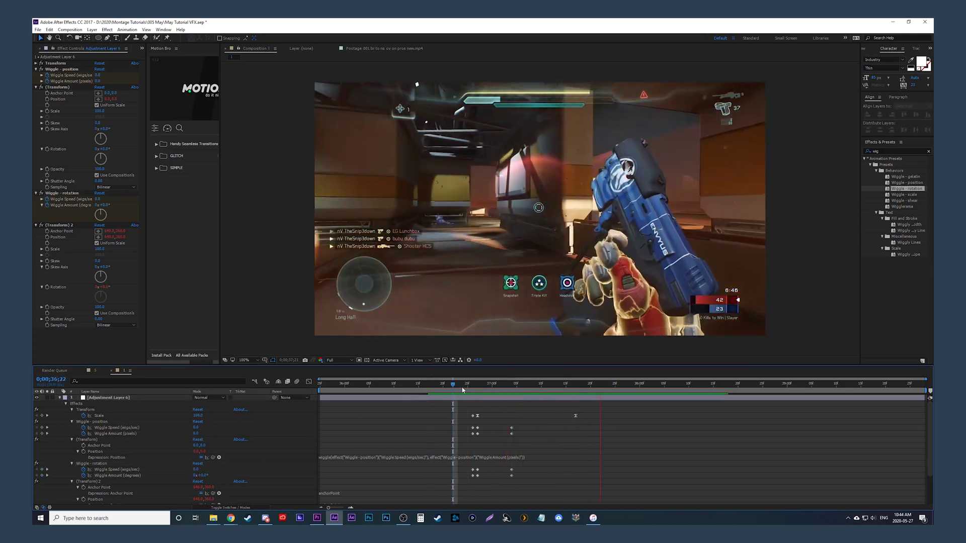
Step: Shorten the shake by moving the final position wiggle keyframes to 0;00;37;02 and the final rotation wiggle keyframes just before them
{"action": "left_click_drag", "start_coordinate": [464, 388], "coordinate": [503, 436]}
{"action": "key", "text": "Page_Down"}
{"action": "key", "text": "Page_Down"}
{"action": "key", "text": "Page_Down"}
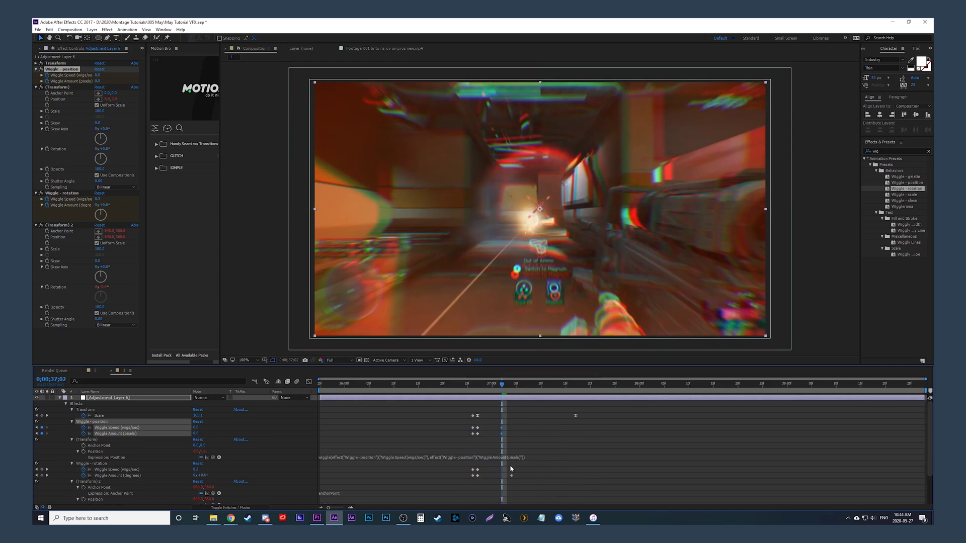
{"action": "left_click_drag", "start_coordinate": [511, 469], "coordinate": [513, 481]}
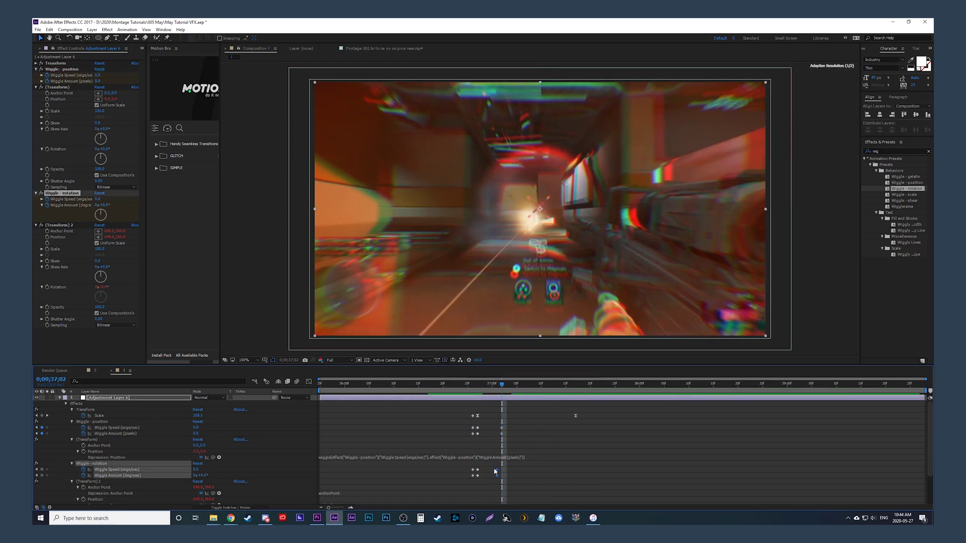
Step: Preview the shortened shake and collapse the adjustment layer's properties
{"action": "left_click", "coordinate": [459, 388]}
{"action": "left_click", "coordinate": [434, 387]}
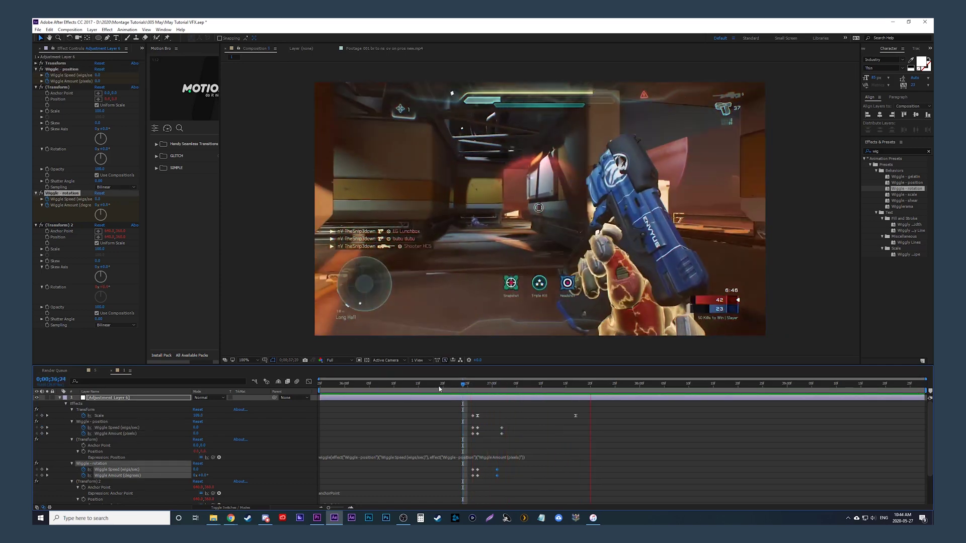
{"action": "left_click_drag", "start_coordinate": [434, 388], "coordinate": [644, 385]}
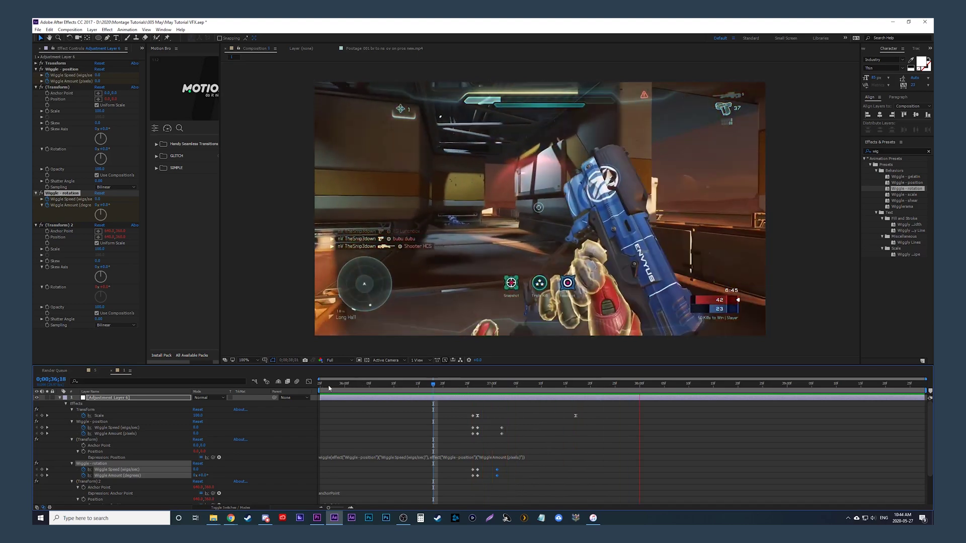
{"action": "left_click", "coordinate": [60, 399]}
{"action": "key", "text": "space"}
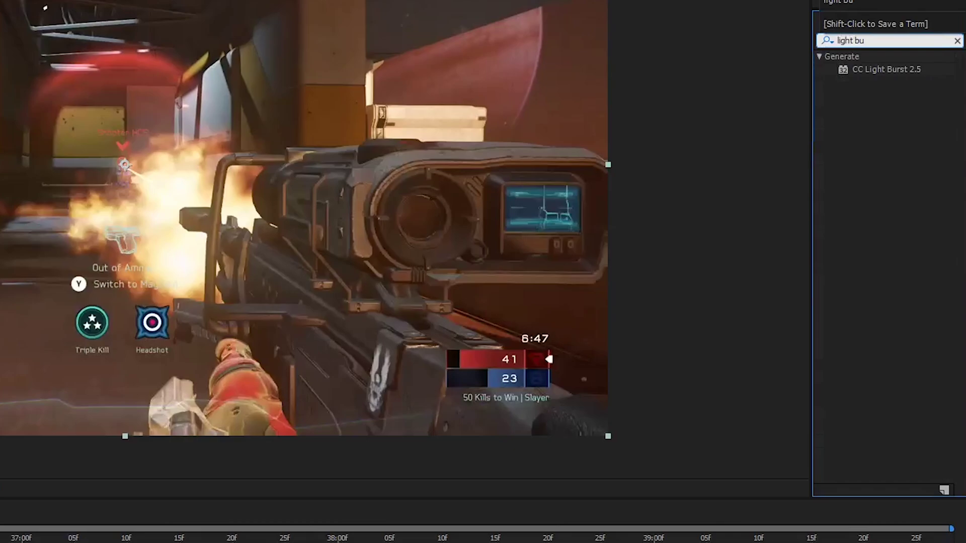
Step: Apply CC Light Burst 2.5 to the footage layer and keyframe its Ray Length at 30 at 0;00;36;27
{"action": "left_click_drag", "start_coordinate": [842, 69], "coordinate": [475, 401]}
{"action": "left_click", "coordinate": [98, 81]}
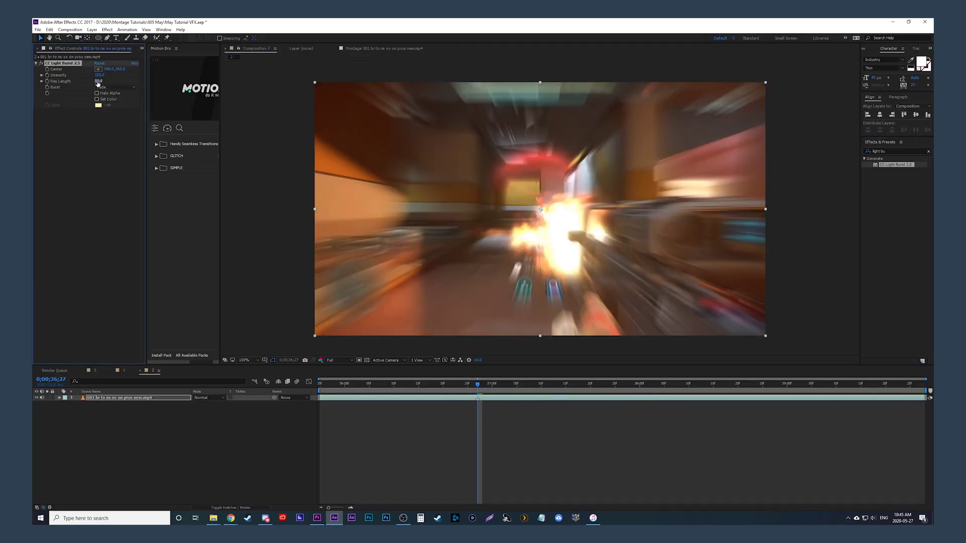
{"action": "type", "text": "30"}
{"action": "left_click", "coordinate": [89, 182]}
{"action": "left_click", "coordinate": [49, 84]}
{"action": "key", "text": "u"}
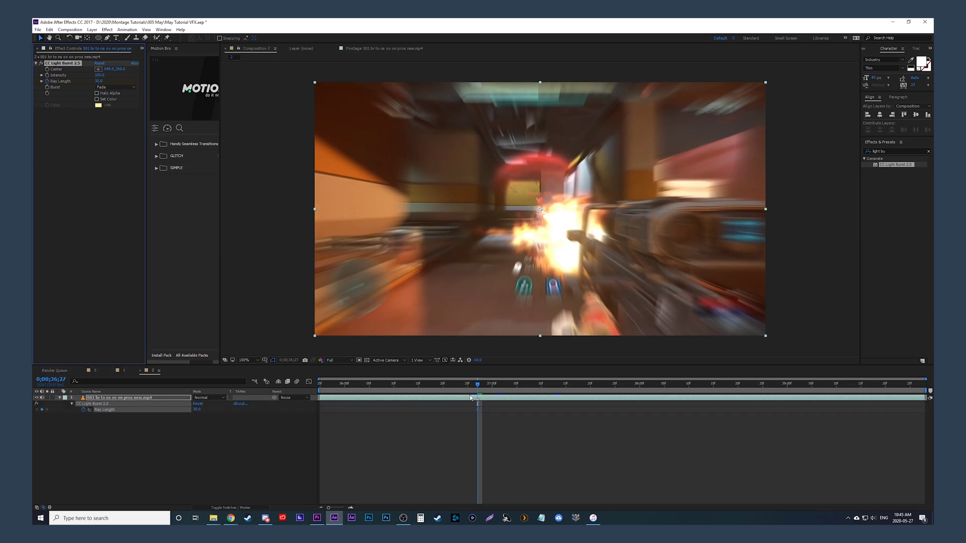
Step: Keyframe the light burst's Ray Length at 0 at 0;00;36;26 and again at 0;00;37;15
{"action": "key", "text": "Page_Up"}
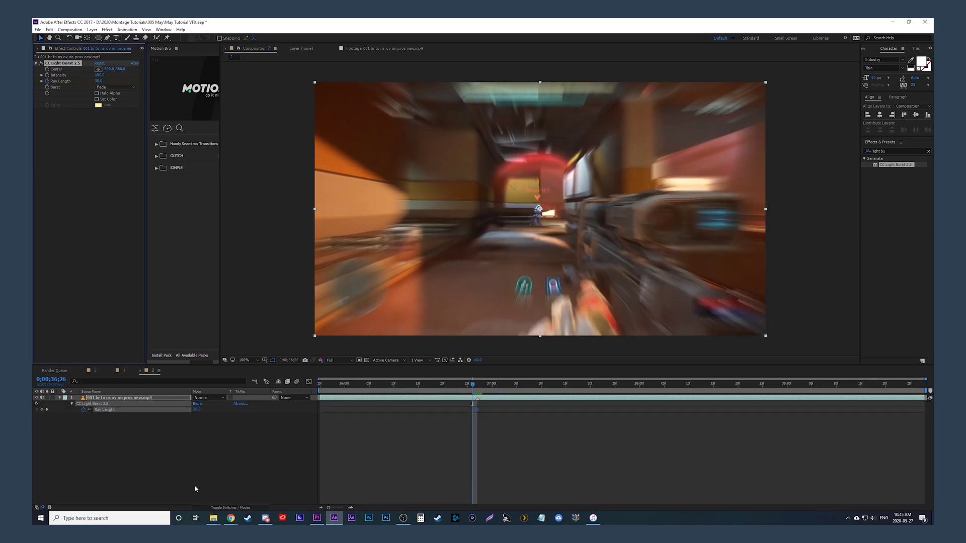
{"action": "left_click", "coordinate": [198, 410]}
{"action": "type", "text": "0"}
{"action": "left_click", "coordinate": [207, 426]}
{"action": "left_click_drag", "start_coordinate": [474, 385], "coordinate": [566, 386]}
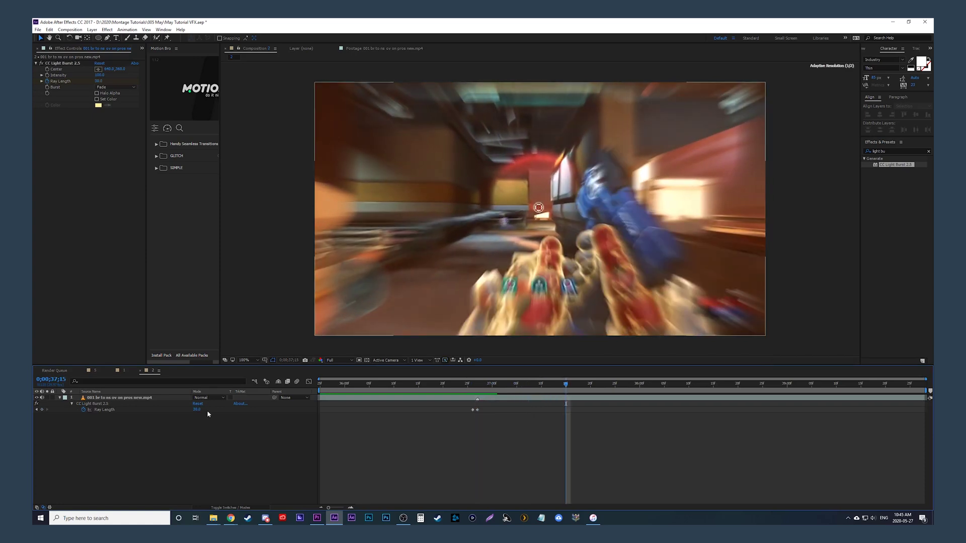
{"action": "type", "text": "0"}
{"action": "key", "text": "Return"}
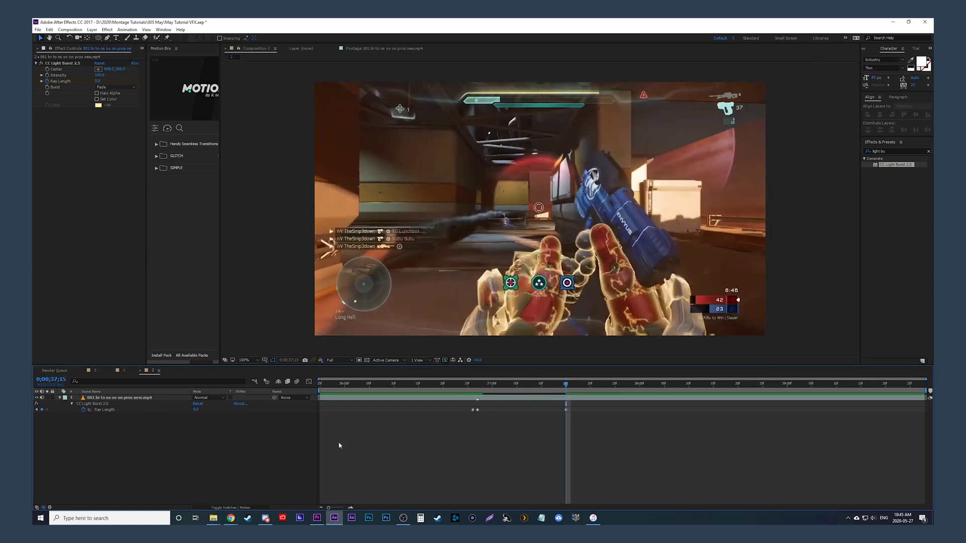
Step: Preview the light burst and raise its Ray Length to 40 at 0;00;36;27
{"action": "left_click", "coordinate": [433, 385]}
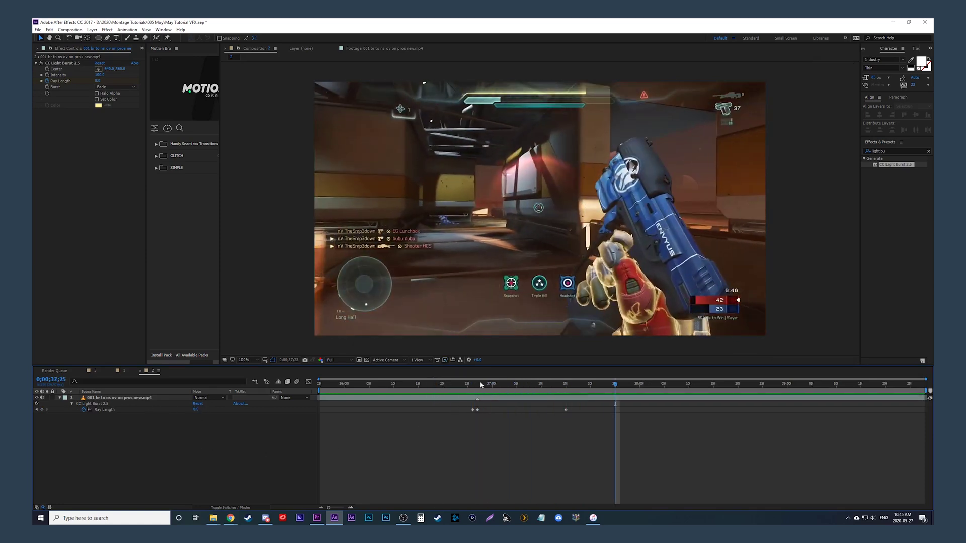
{"action": "left_click", "coordinate": [478, 386]}
{"action": "left_click", "coordinate": [98, 81]}
{"action": "type", "text": "40"}
{"action": "left_click", "coordinate": [127, 166]}
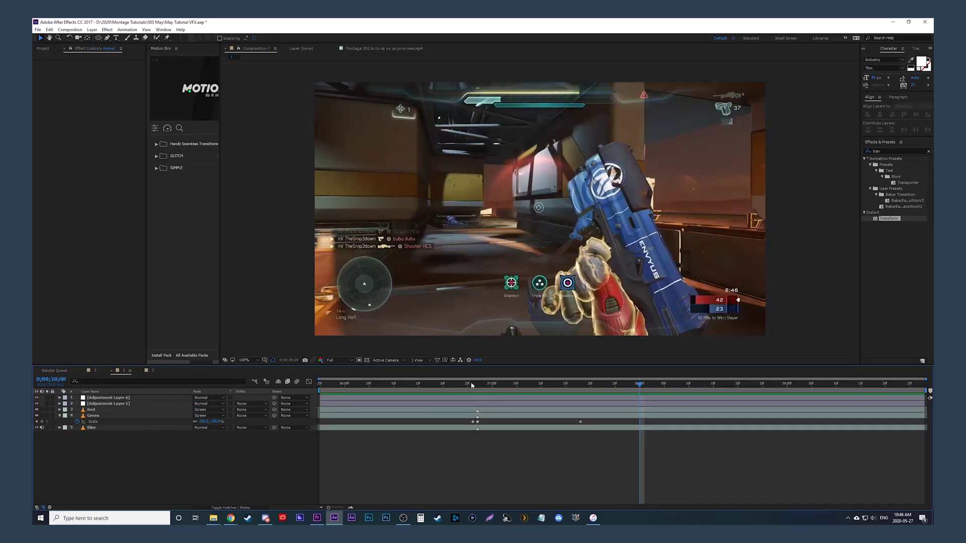
Step: Copy Adjustment Layer 6 from composition 1 into composition 2 above the footage
{"action": "left_click", "coordinate": [474, 384]}
{"action": "left_click_drag", "start_coordinate": [475, 385], "coordinate": [478, 384]}
{"action": "left_click", "coordinate": [478, 398]}
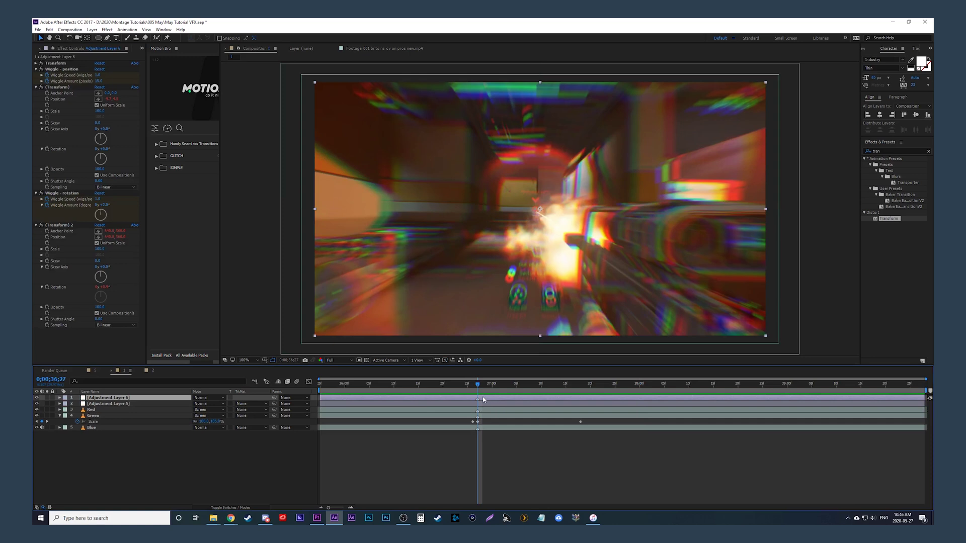
{"action": "left_click", "coordinate": [153, 371]}
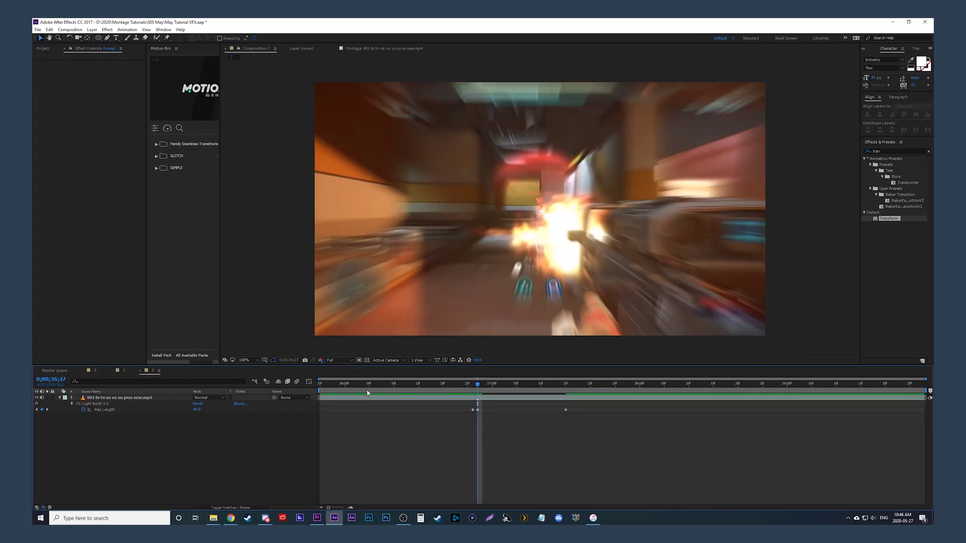
{"action": "left_click", "coordinate": [403, 397]}
Step: Create a composition-sized white solid and place it beneath the footage layer
{"action": "left_click", "coordinate": [465, 403]}
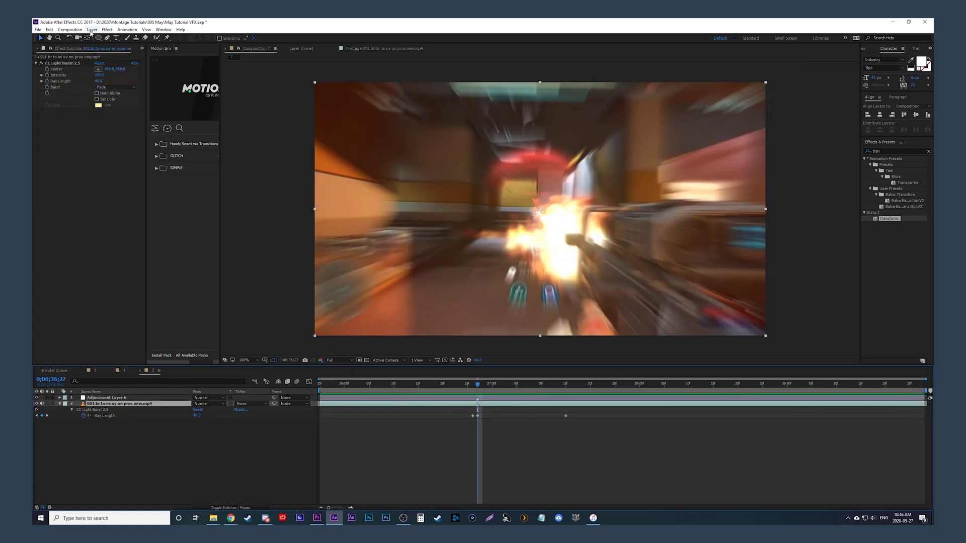
{"action": "left_click", "coordinate": [92, 30]}
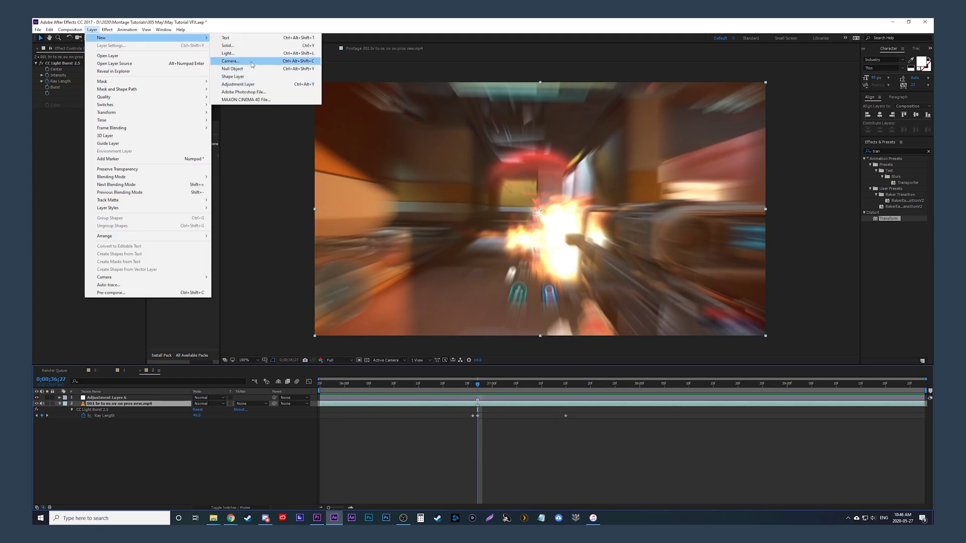
{"action": "left_click", "coordinate": [228, 46]}
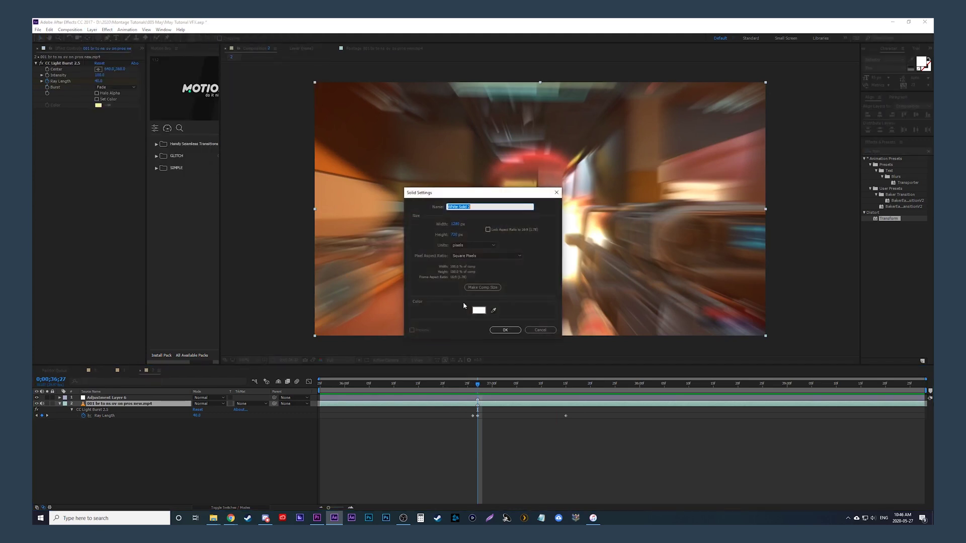
{"action": "left_click", "coordinate": [507, 330]}
{"action": "left_click_drag", "start_coordinate": [134, 407], "coordinate": [135, 425]}
Step: Keyframe the footage layer's opacity one frame before the shot and lower it at 0;00;36;27
{"action": "left_click", "coordinate": [139, 405]}
{"action": "key", "text": "t"}
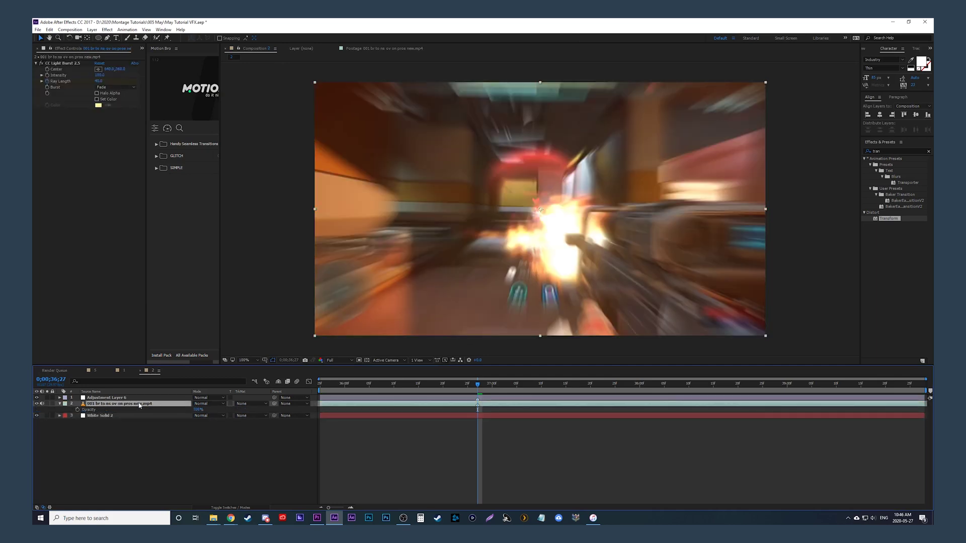
{"action": "left_click", "coordinate": [78, 409]}
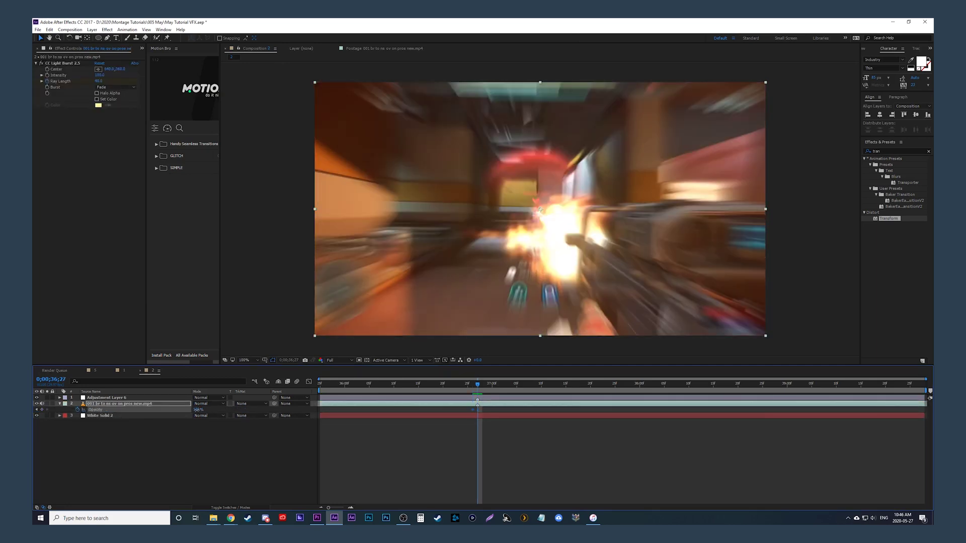
{"action": "key", "text": "Return"}
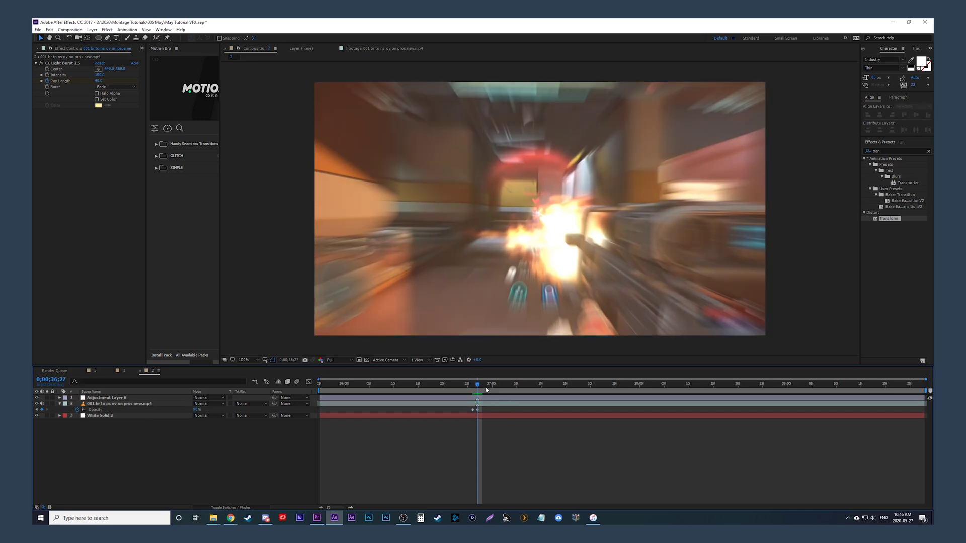
Step: Keyframe the footage opacity at 100% at 0;00;37;14 and preview the flash
{"action": "key", "text": "u"}
{"action": "key", "text": "space"}
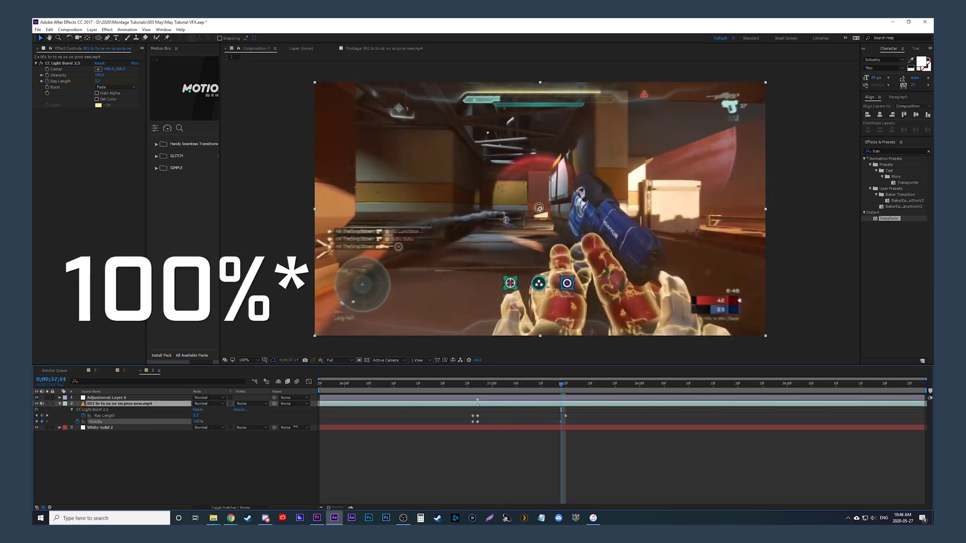
{"action": "left_click", "coordinate": [440, 388]}
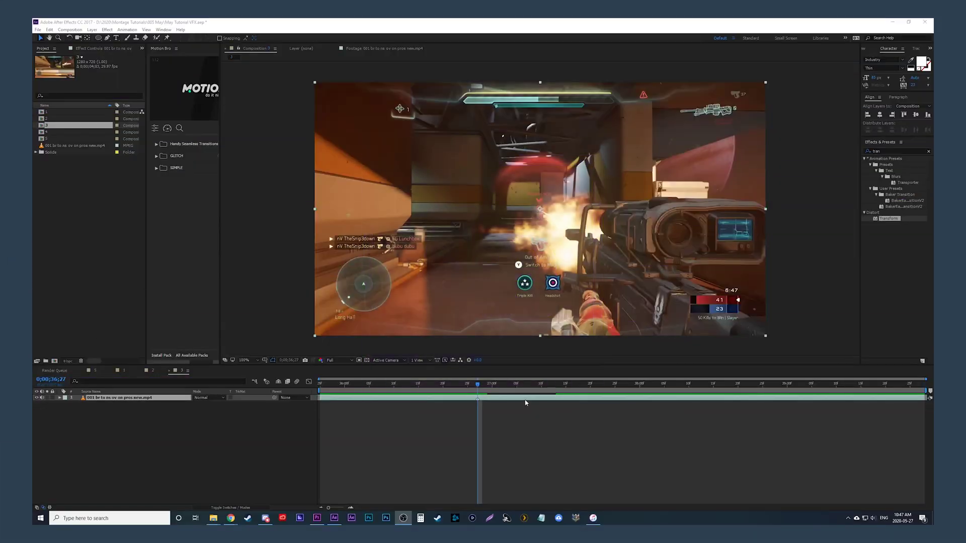
Step: Apply the Bulge effect to the footage in composition 3 and enlarge its ellipse to span the whole frame
{"action": "left_click", "coordinate": [928, 151]}
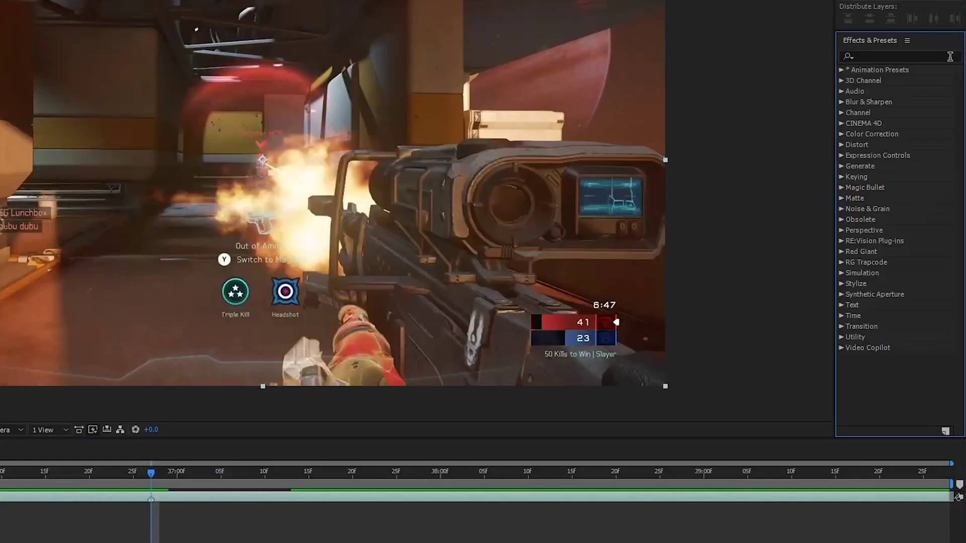
{"action": "left_click", "coordinate": [914, 151]}
{"action": "type", "text": "bulg"}
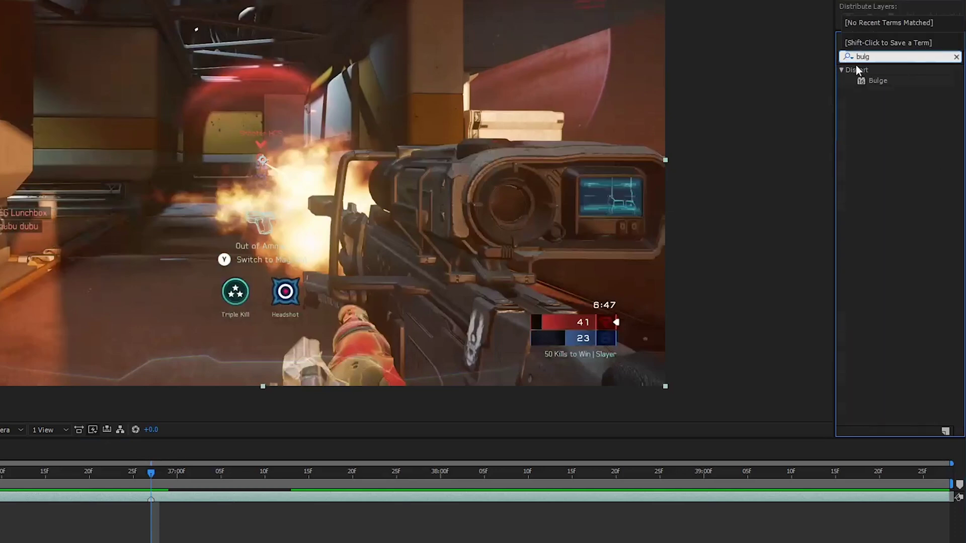
{"action": "left_click", "coordinate": [862, 81]}
{"action": "left_click_drag", "start_coordinate": [863, 83], "coordinate": [170, 498]}
{"action": "left_click_drag", "start_coordinate": [558, 230], "coordinate": [770, 340]}
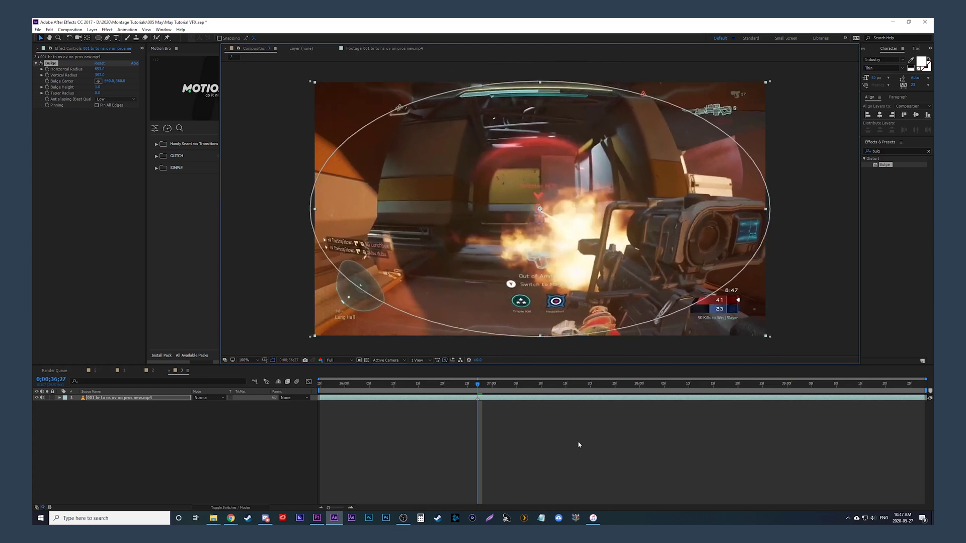
Step: Set the Bulge Height to 0 and keyframe it at 0;00;36;26, one frame before the shot
{"action": "left_click", "coordinate": [98, 87]}
{"action": "type", "text": "0"}
{"action": "key", "text": "Return"}
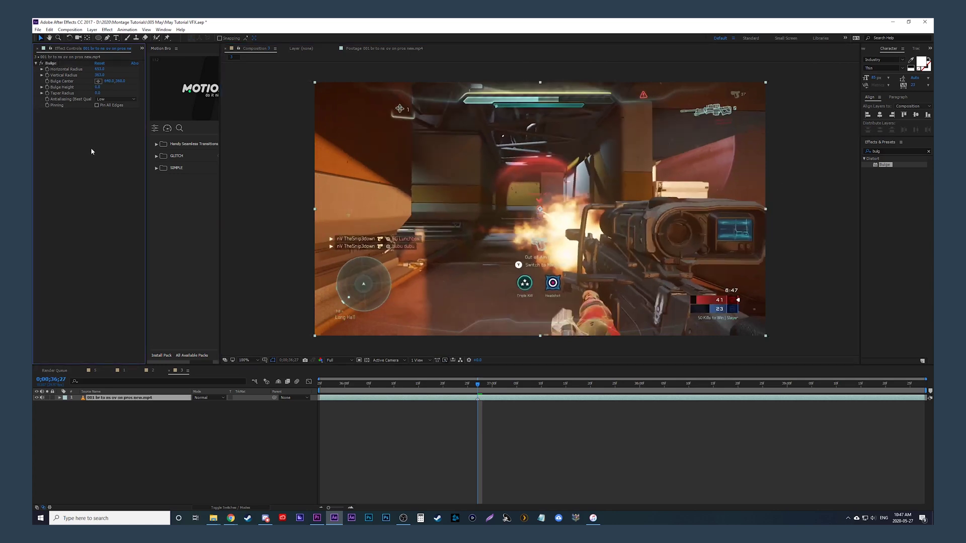
{"action": "key", "text": "Page_Up"}
{"action": "left_click", "coordinate": [47, 88]}
{"action": "left_click", "coordinate": [472, 397]}
{"action": "key", "text": "u"}
{"action": "key", "text": "Page_Down"}
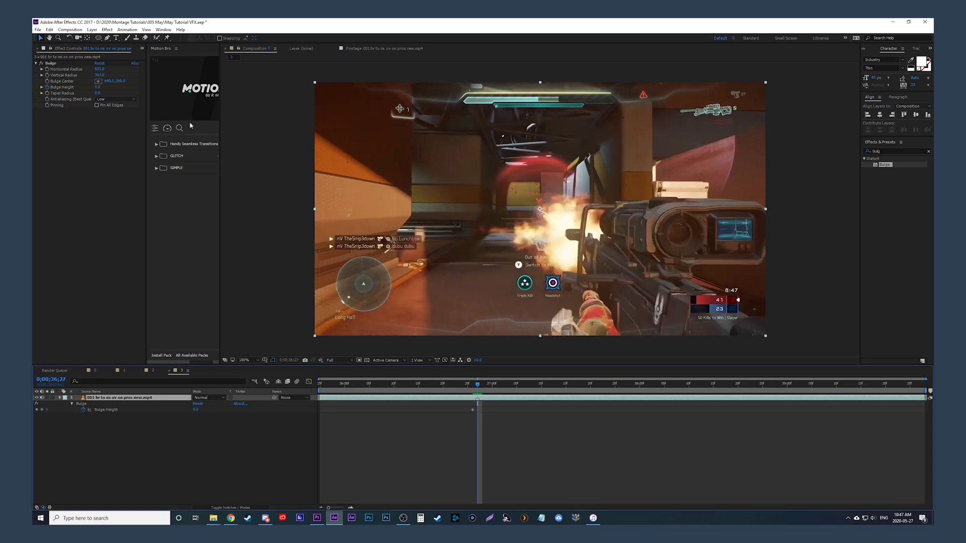
Step: Keyframe a raised Bulge Height at 0;00;36;27, return it to 0 at 0;00;37;10, and preview the distortion
{"action": "left_click", "coordinate": [99, 87]}
{"action": "key", "text": "Return"}
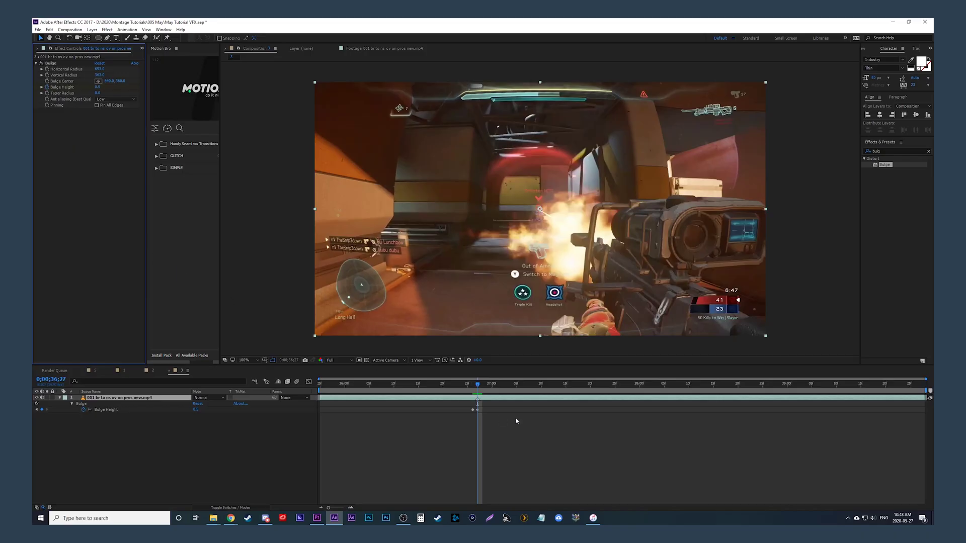
{"action": "left_click_drag", "start_coordinate": [481, 386], "coordinate": [542, 388]}
{"action": "type", "text": "0"}
{"action": "key", "text": "Return"}
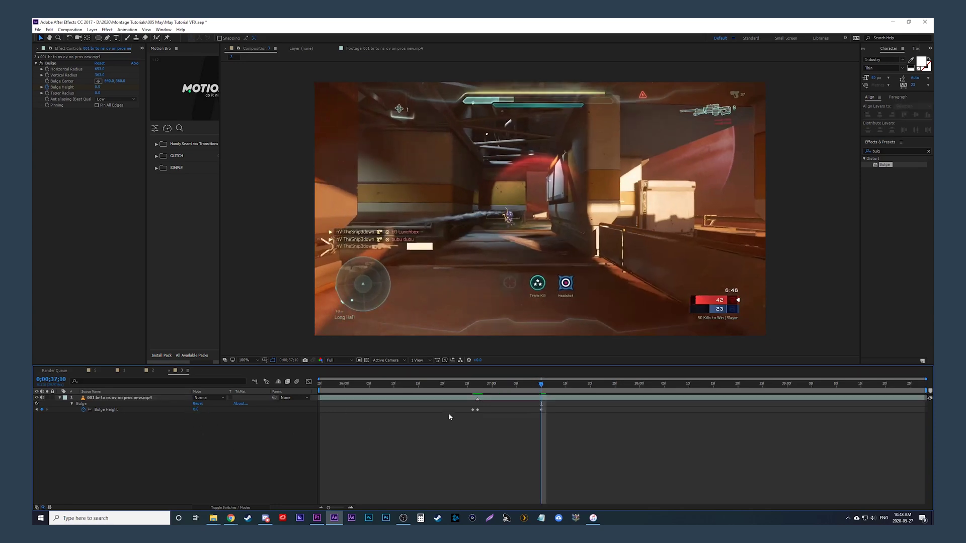
{"action": "left_click", "coordinate": [433, 384]}
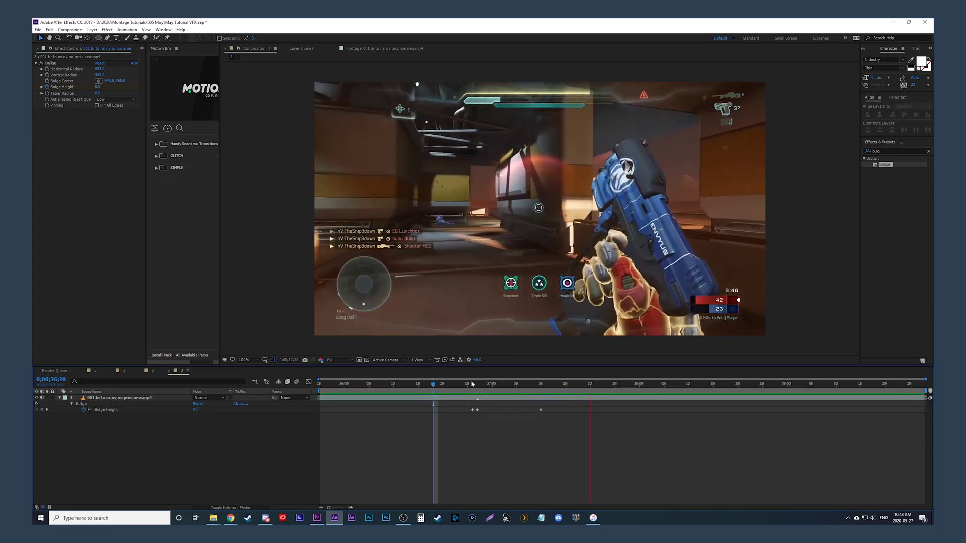
{"action": "key", "text": "space"}
Step: Add a white solid to composition 3 and place it beneath the footage layer
{"action": "left_click", "coordinate": [477, 386]}
{"action": "left_click", "coordinate": [491, 399]}
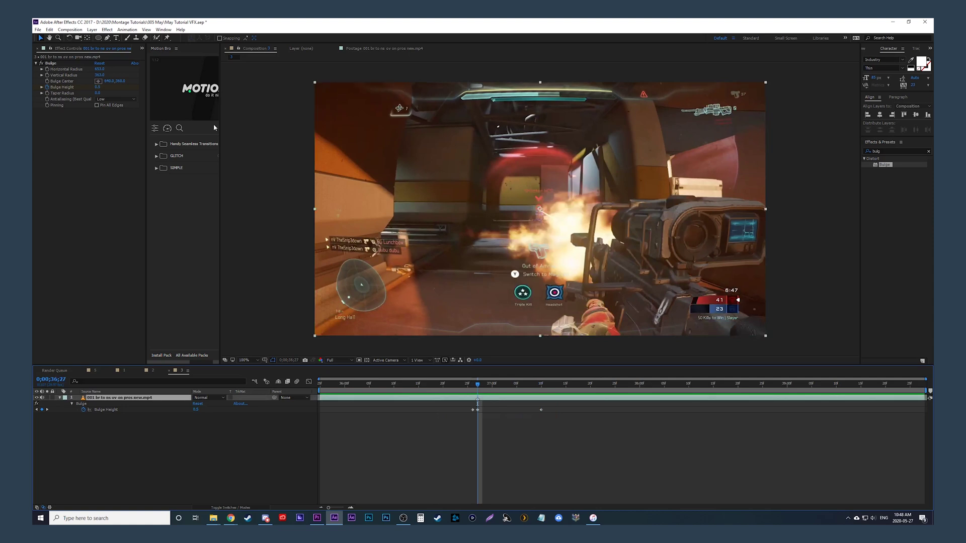
{"action": "left_click", "coordinate": [92, 29]}
{"action": "mouse_move", "coordinate": [114, 37]}
{"action": "left_click", "coordinate": [235, 46]}
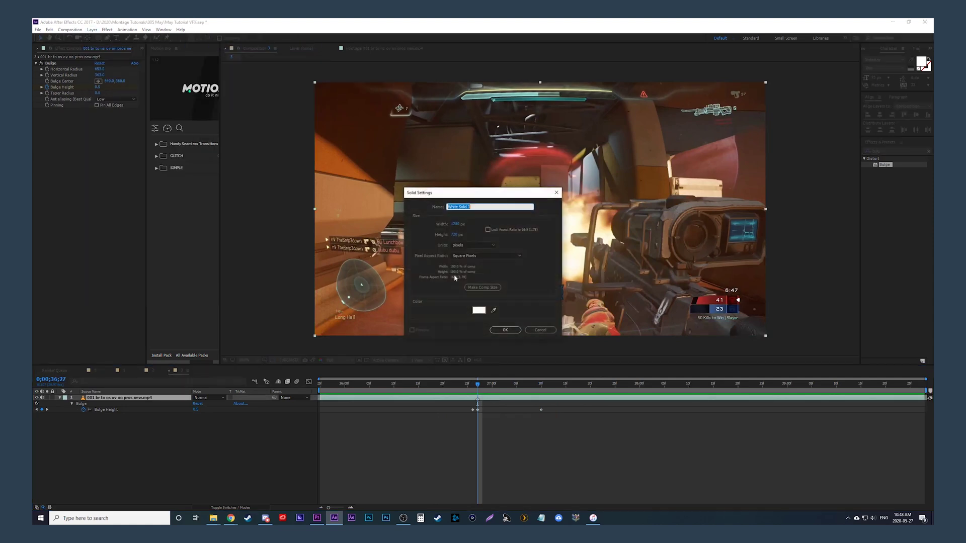
{"action": "left_click", "coordinate": [506, 331]}
{"action": "left_click_drag", "start_coordinate": [136, 398], "coordinate": [161, 418]}
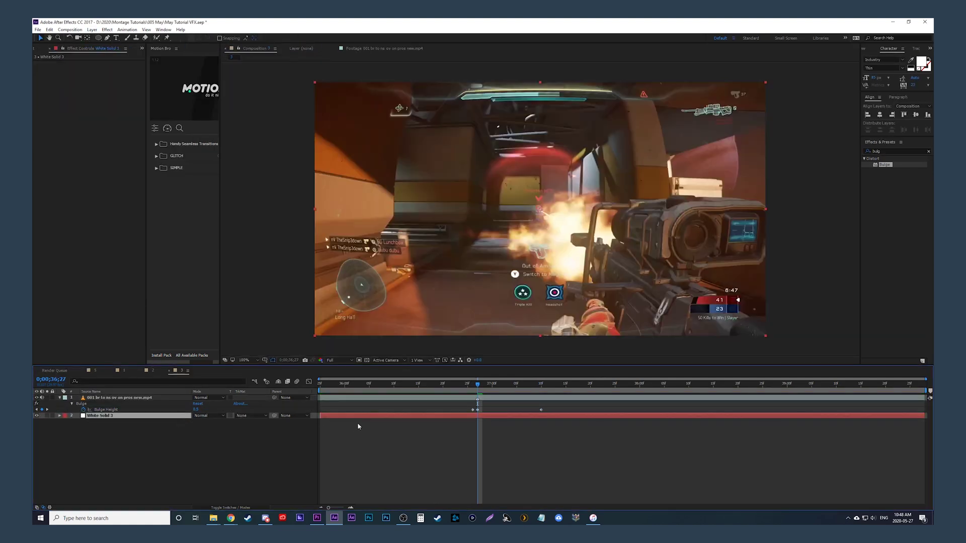
Step: Keyframe the footage opacity at 100% at 0;00;36;26 and at 85% on the shot frame, 0;00;36;27
{"action": "left_click", "coordinate": [158, 398]}
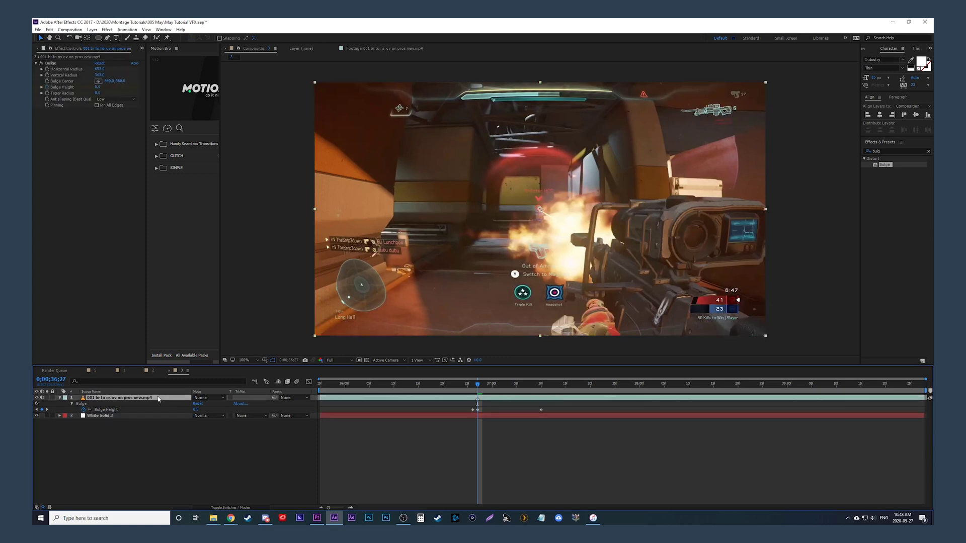
{"action": "key", "text": "shift+t"}
{"action": "left_click", "coordinate": [77, 415]}
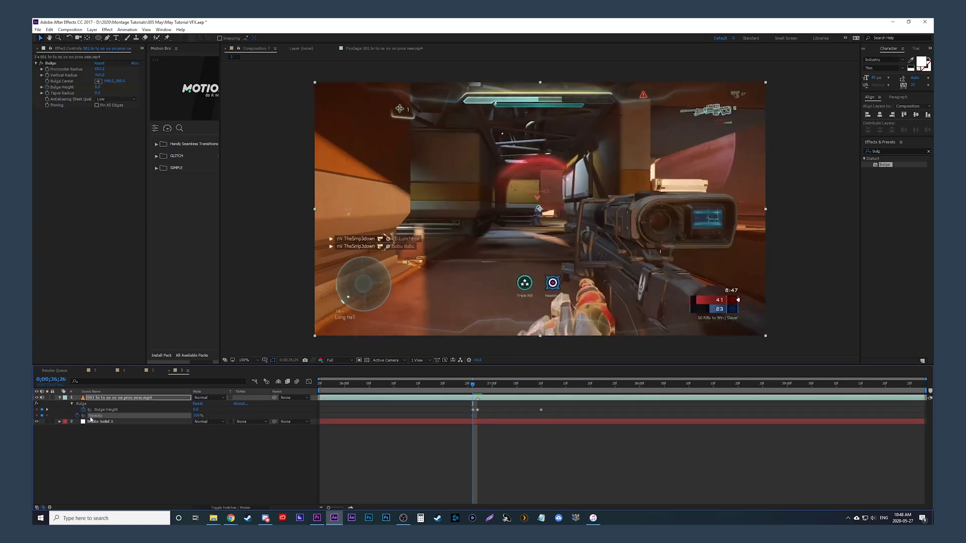
{"action": "left_click", "coordinate": [197, 416]}
{"action": "type", "text": "85"}
{"action": "key", "text": "Return"}
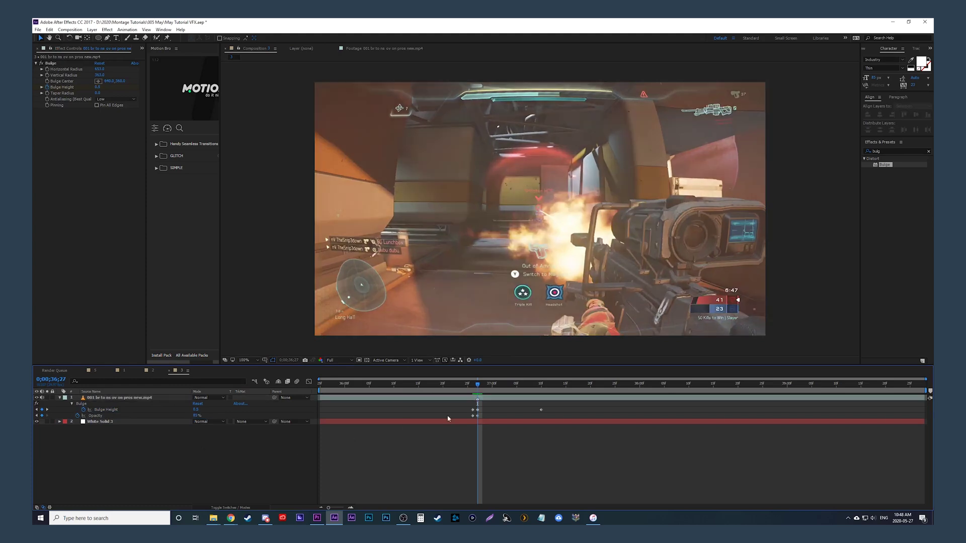
Step: Keyframe the footage opacity back up at 0;00;37;23 and preview the flash
{"action": "left_click_drag", "start_coordinate": [481, 388], "coordinate": [605, 391]}
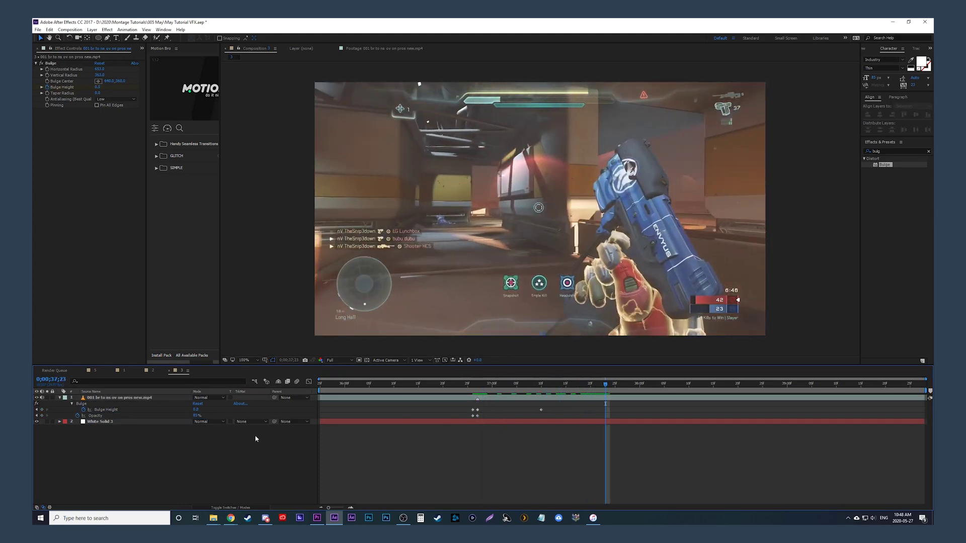
{"action": "key", "text": "ctrl+z"}
{"action": "left_click", "coordinate": [445, 382]}
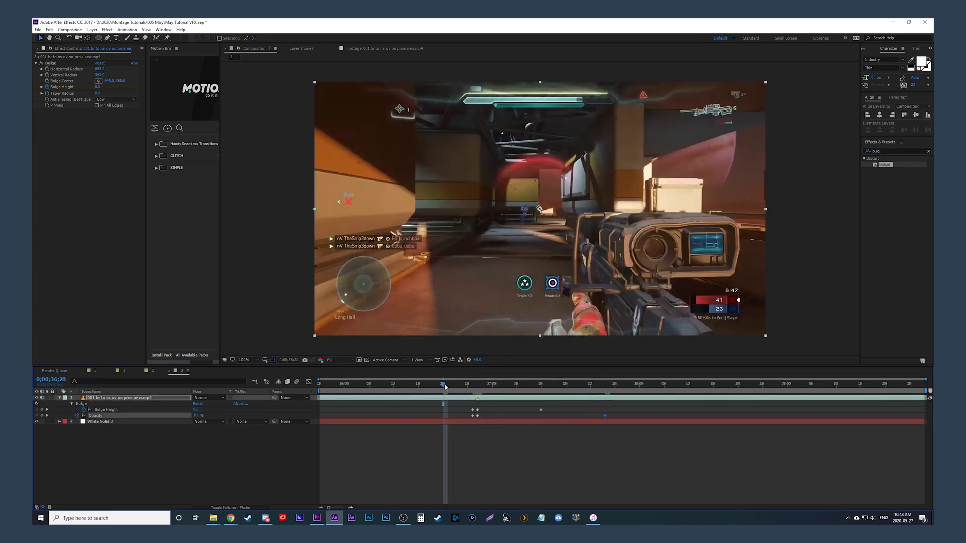
{"action": "key", "text": "space"}
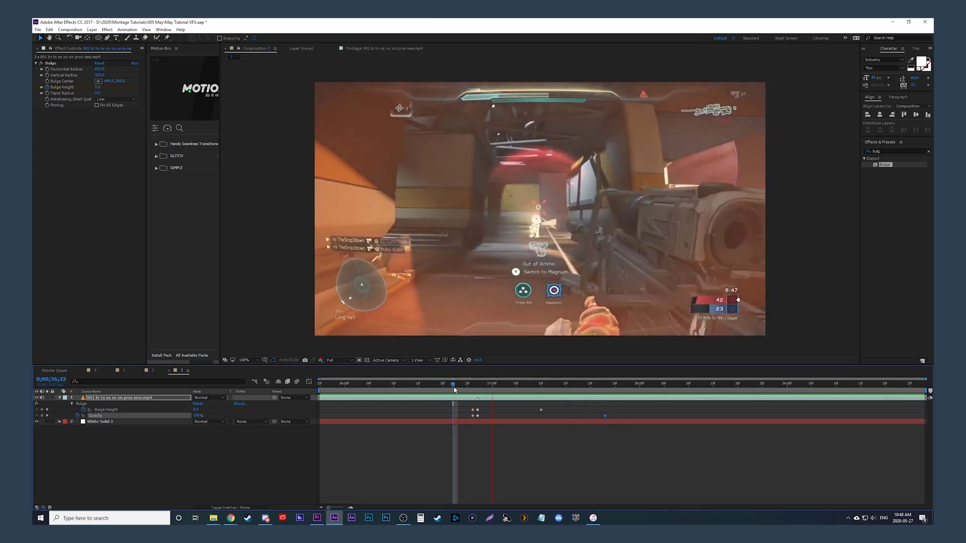
{"action": "key", "text": "space"}
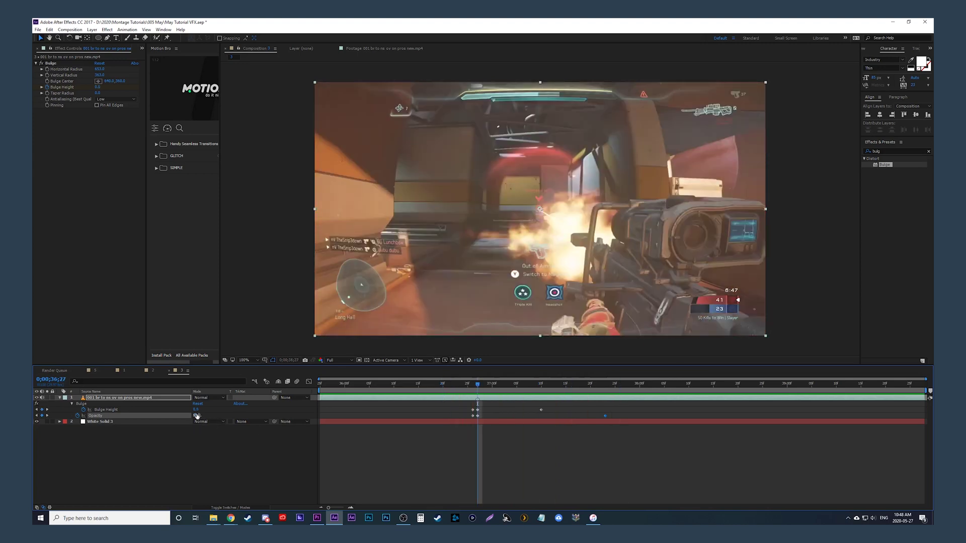
Step: Set the opacity keyframe at 0;00;36;27 to 90% and preview the softer flash
{"action": "left_click", "coordinate": [198, 415]}
{"action": "type", "text": "90"}
{"action": "left_click", "coordinate": [217, 501]}
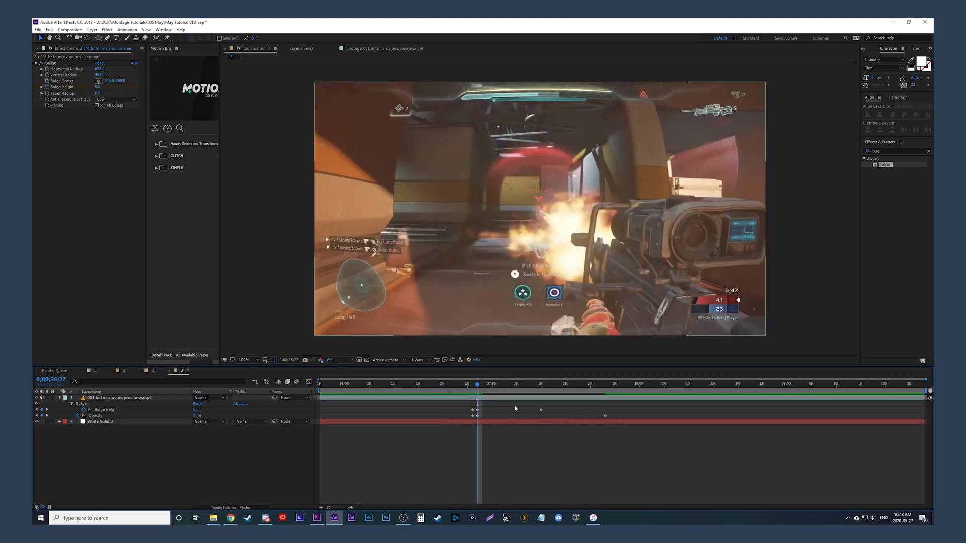
{"action": "left_click", "coordinate": [384, 384]}
{"action": "key", "text": "space"}
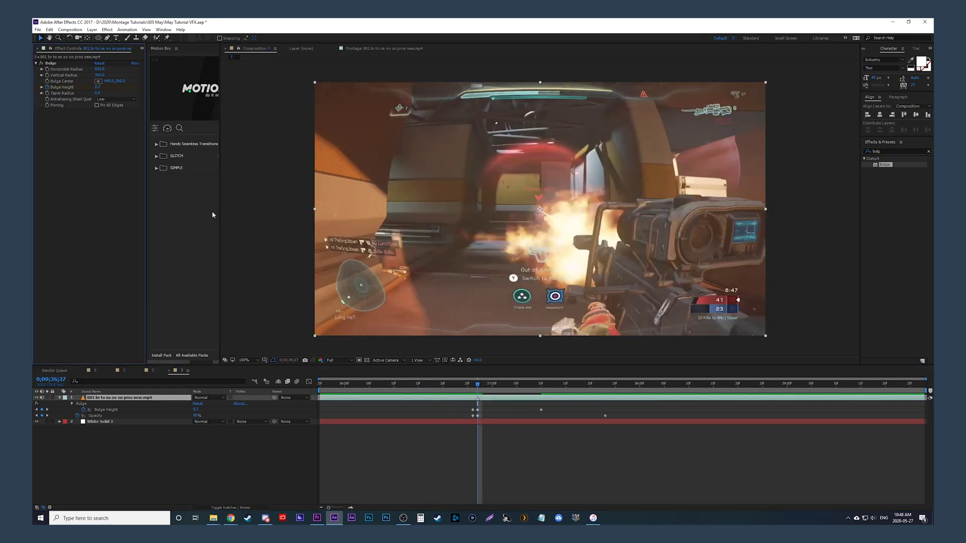
Step: Find the Radial Blur effect and apply it to the footage layer in composition 3
{"action": "left_click", "coordinate": [929, 151]}
{"action": "type", "text": "rad"}
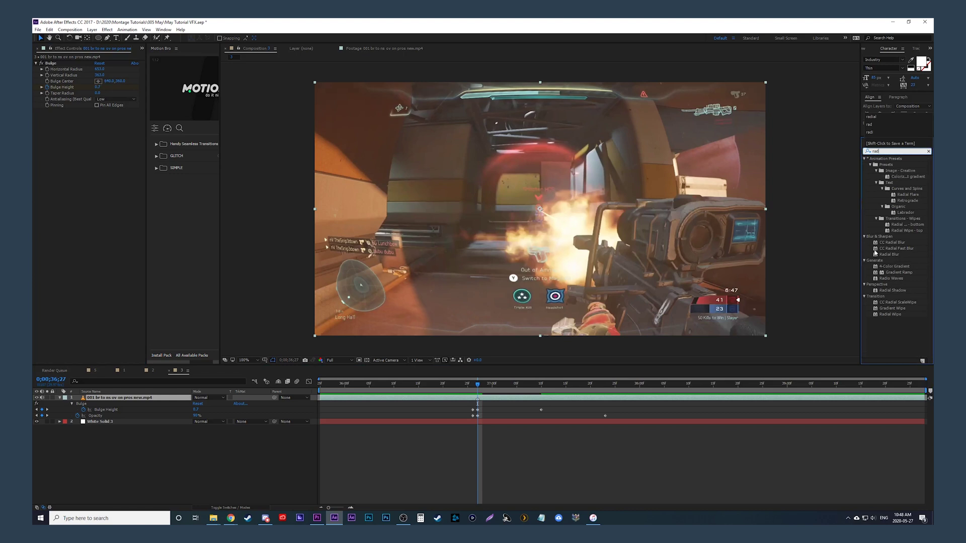
{"action": "left_click_drag", "start_coordinate": [875, 255], "coordinate": [487, 403]}
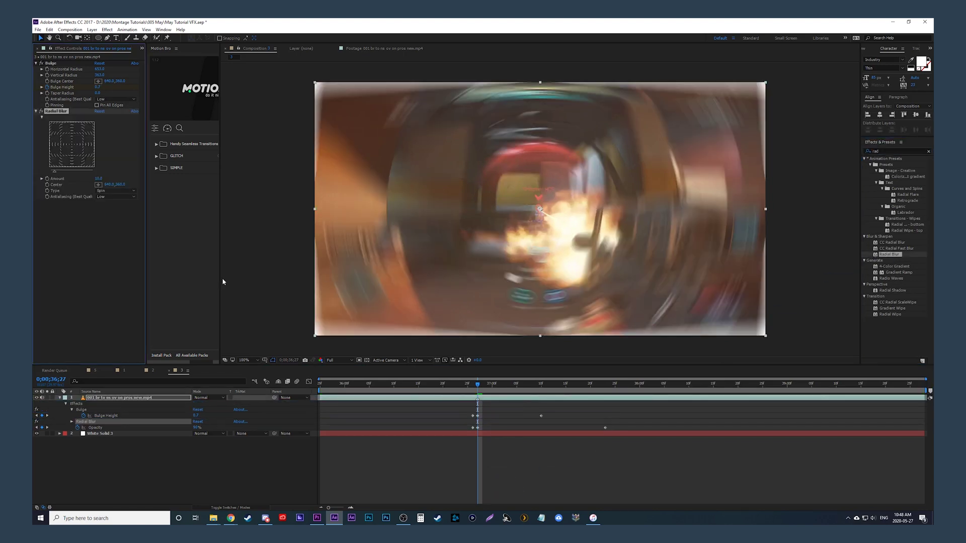
Step: Keyframe the Radial Blur Amount at 0 one frame before the shot, raise it at 0;00;36;27, and end it shortly past the last Bulge Height keyframe
{"action": "key", "text": "Page_Up"}
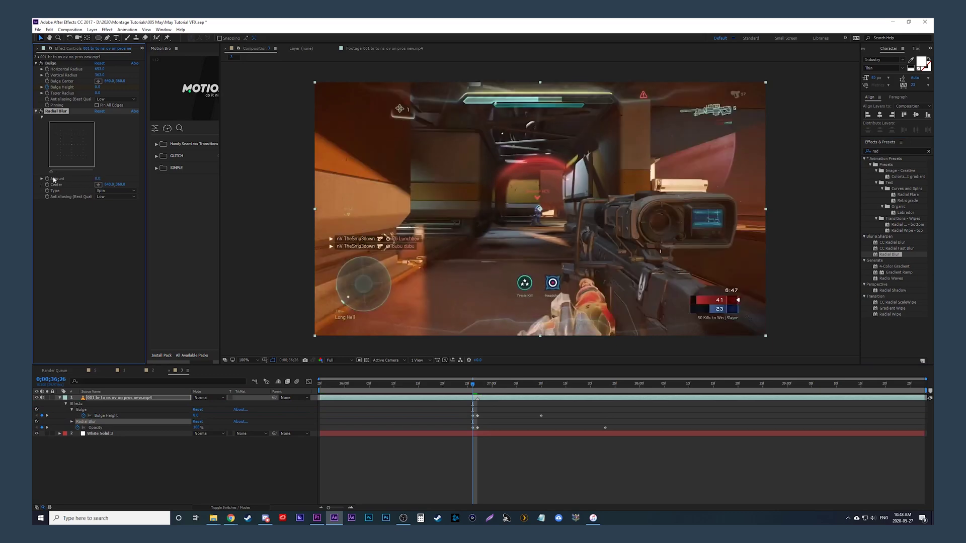
{"action": "key", "text": "Page_Down"}
{"action": "key", "text": "Return"}
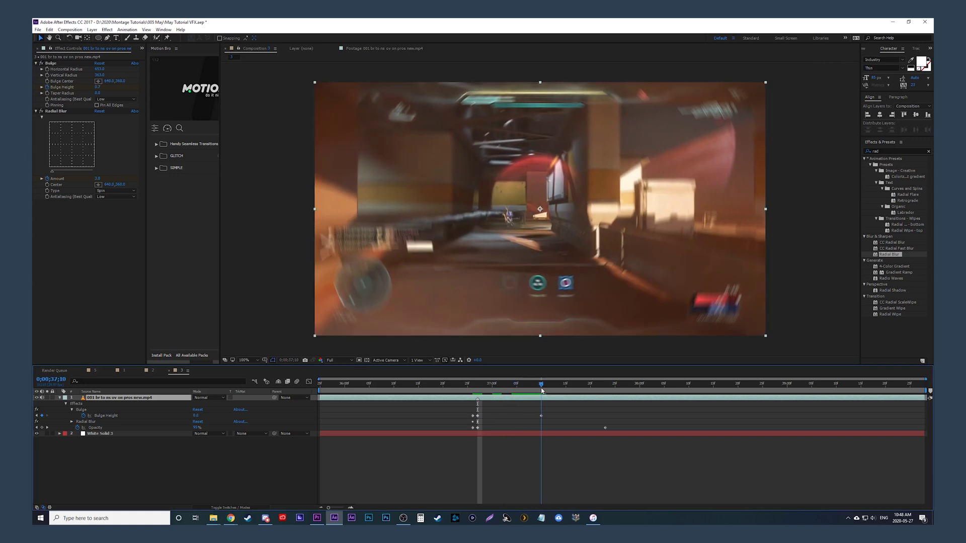
{"action": "left_click_drag", "start_coordinate": [541, 391], "coordinate": [565, 391]}
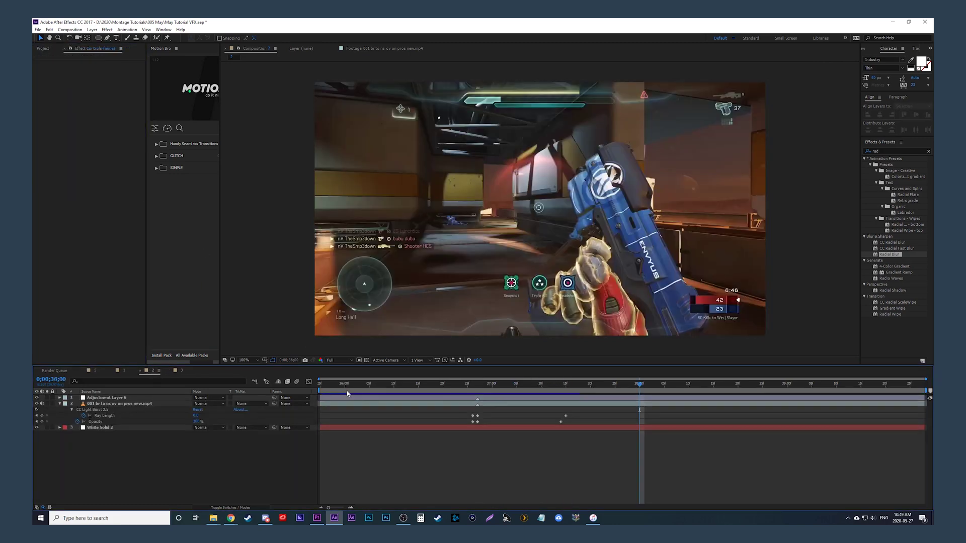
Step: Copy the wiggle adjustment layer from composition 2 to the top of composition 3 and preview the combined effect
{"action": "left_click", "coordinate": [466, 398]}
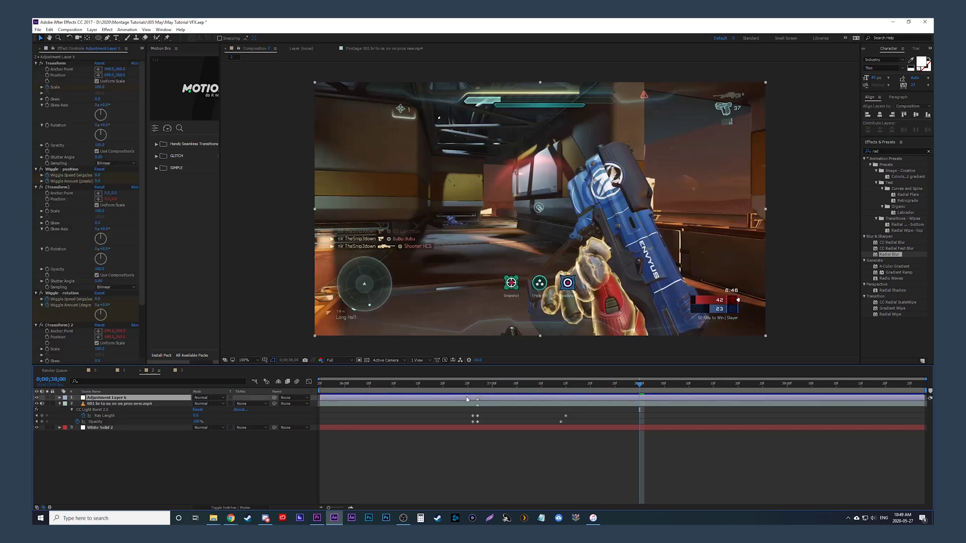
{"action": "left_click", "coordinate": [181, 371]}
{"action": "left_click", "coordinate": [429, 398]}
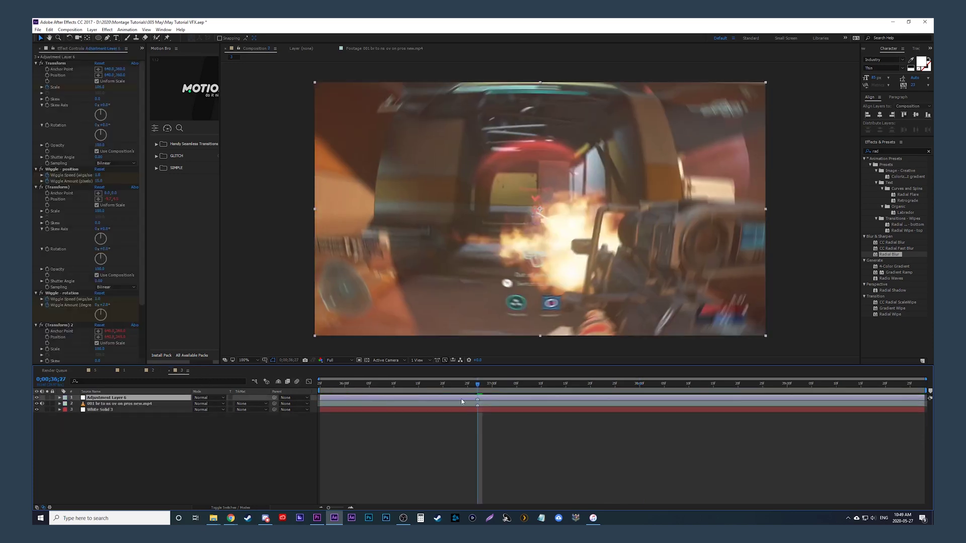
{"action": "key", "text": "space"}
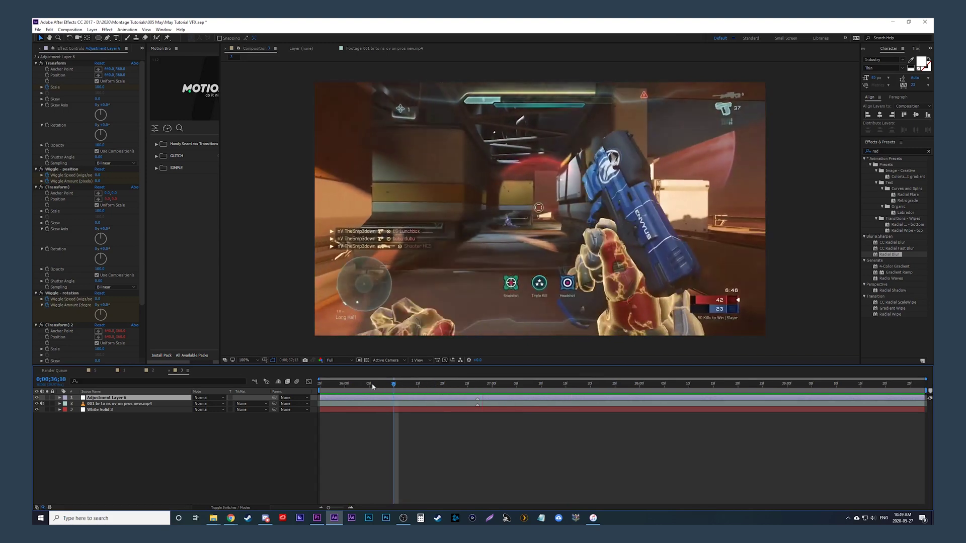
{"action": "key", "text": "space"}
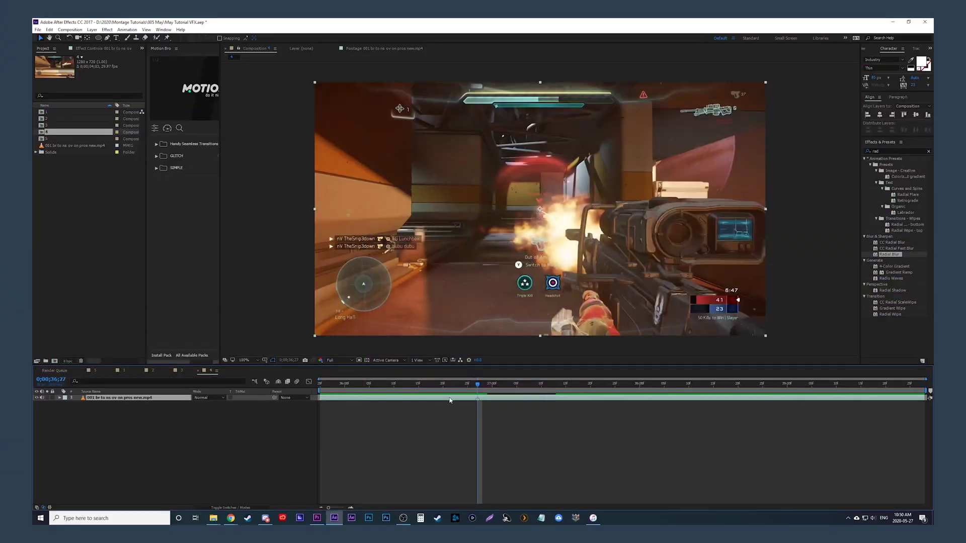
Step: Duplicate the footage layer in composition 4, apply the Exposure effect to the top copy, and raise its exposure
{"action": "key", "text": "ctrl+d"}
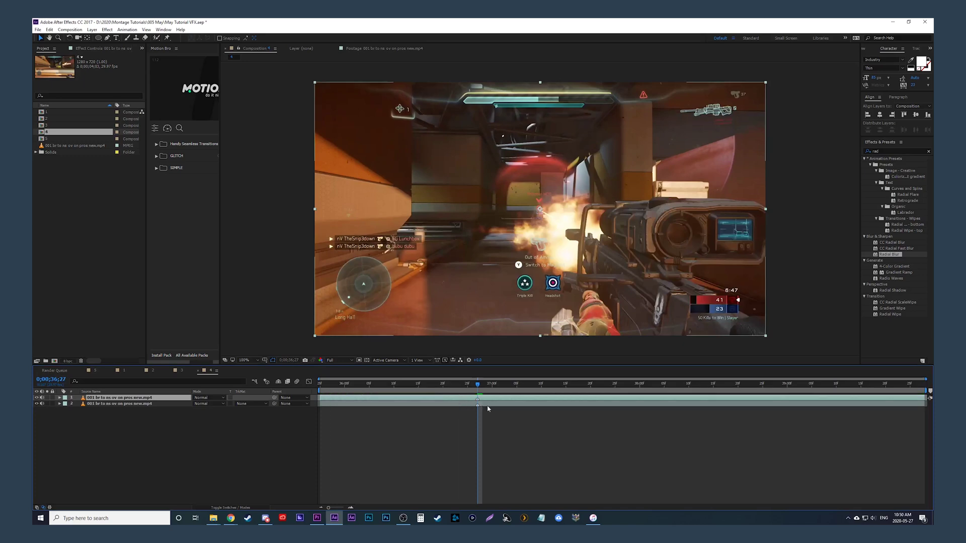
{"action": "left_click", "coordinate": [896, 152]}
{"action": "type", "text": "expos"}
{"action": "left_click_drag", "start_coordinate": [865, 200], "coordinate": [167, 499]}
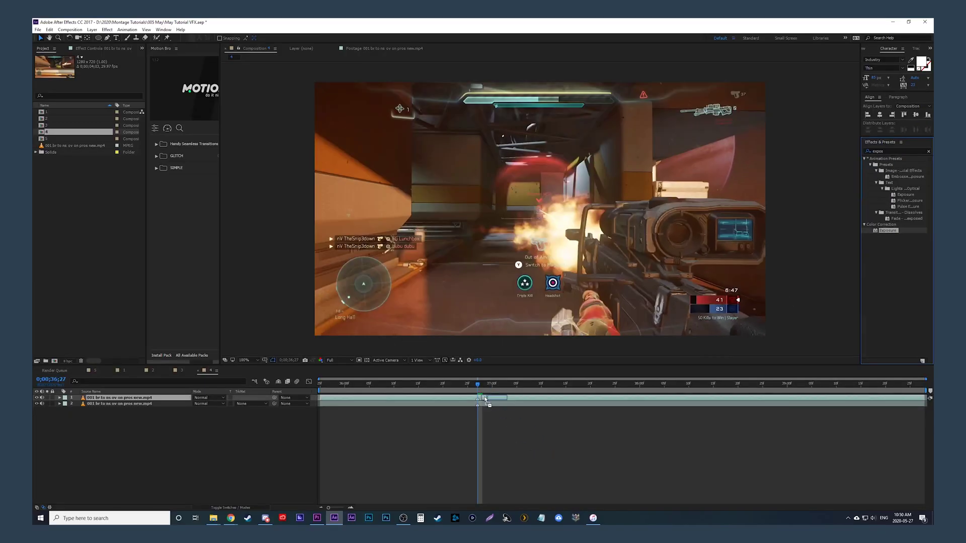
{"action": "left_click_drag", "start_coordinate": [485, 399], "coordinate": [485, 400]}
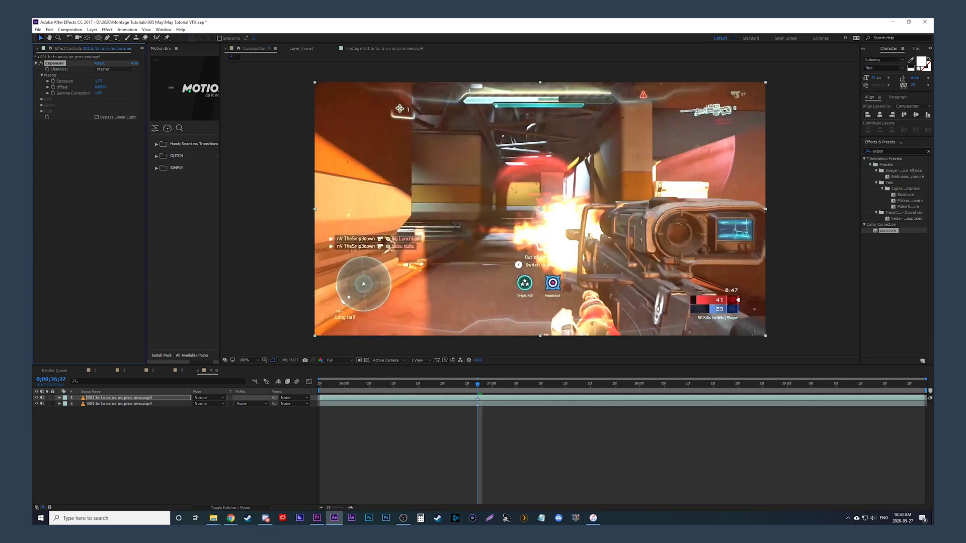
Step: Draw a circular ellipse mask on the top footage copy, centred on the enemy's head and extending past the headshot ring
{"action": "key", "text": "period"}
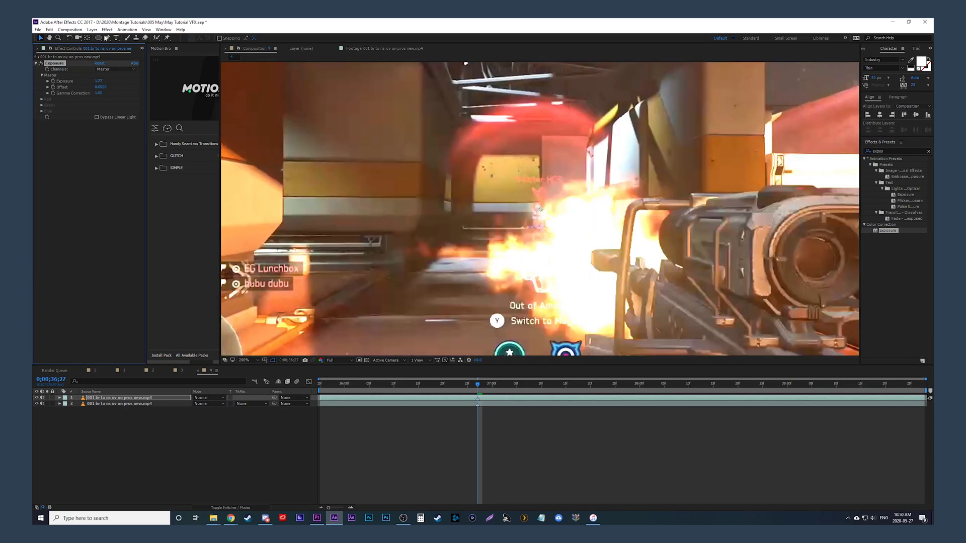
{"action": "scroll", "coordinate": [540, 209], "scroll_direction": "up", "scroll_amount": 4}
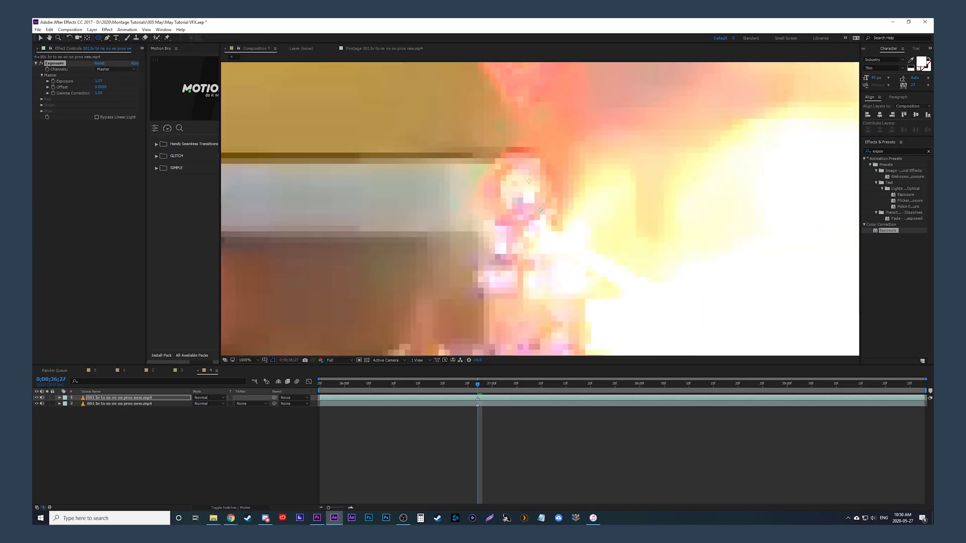
{"action": "left_click_drag", "start_coordinate": [516, 185], "coordinate": [550, 221]}
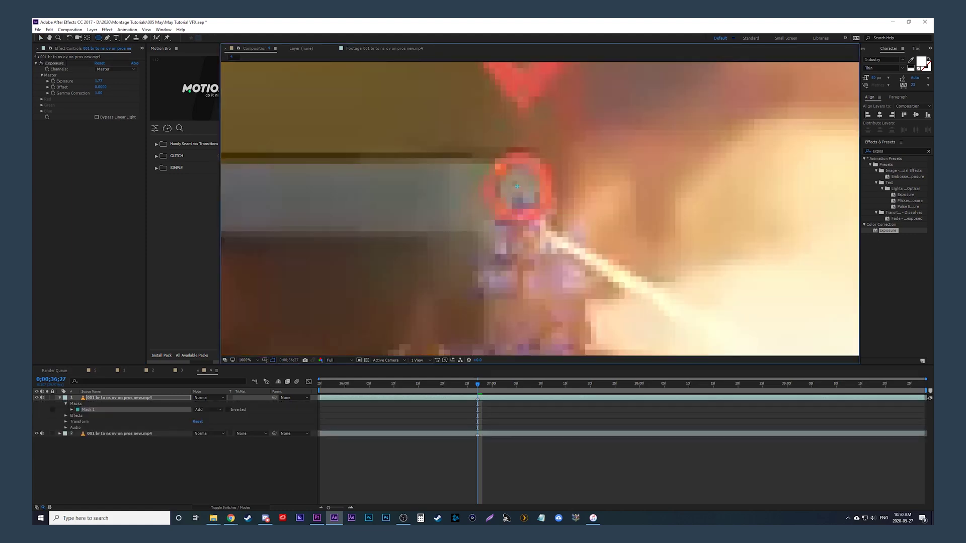
{"action": "key", "text": "comma"}
{"action": "key", "text": "comma"}
{"action": "key", "text": "comma"}
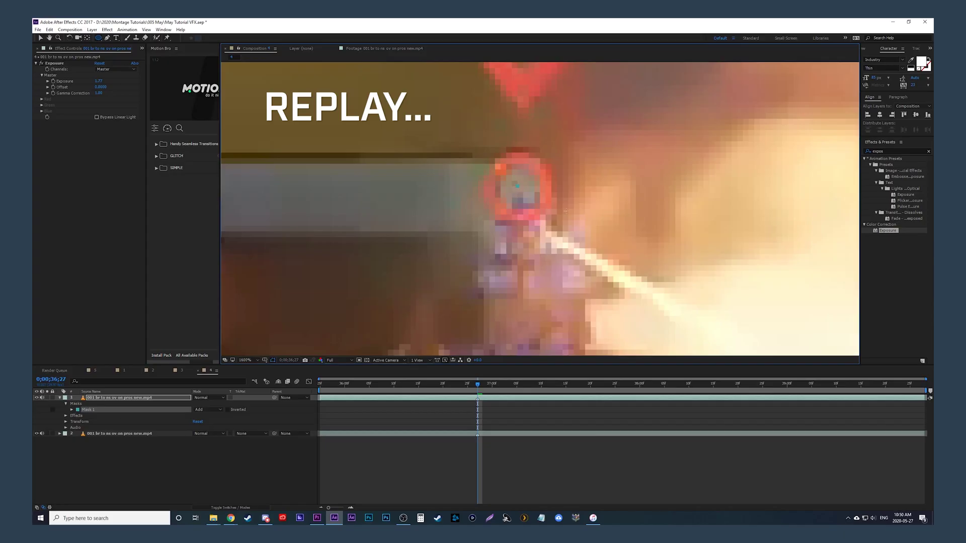
{"action": "left_click_drag", "start_coordinate": [517, 186], "coordinate": [594, 229]}
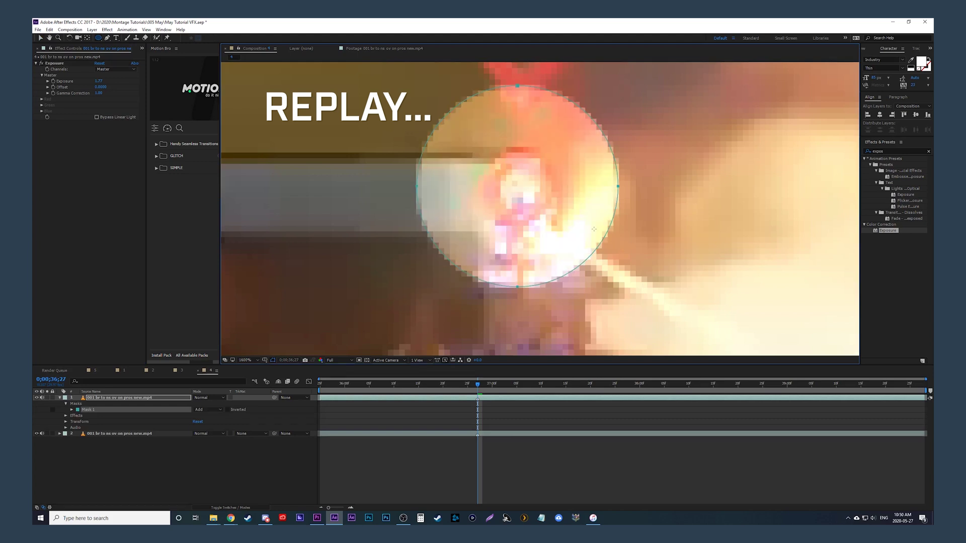
{"action": "scroll", "coordinate": [594, 229], "scroll_direction": "down", "scroll_amount": 3}
Step: Trim the start of the masked footage copy to the shot frame at 0;00;36;27
{"action": "key", "text": "Page_Up"}
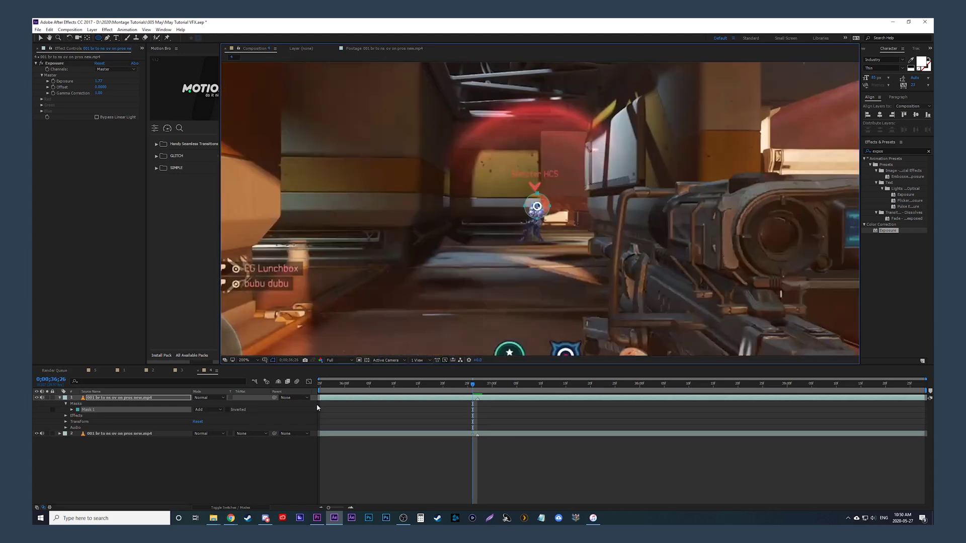
{"action": "left_click_drag", "start_coordinate": [321, 397], "coordinate": [477, 399]}
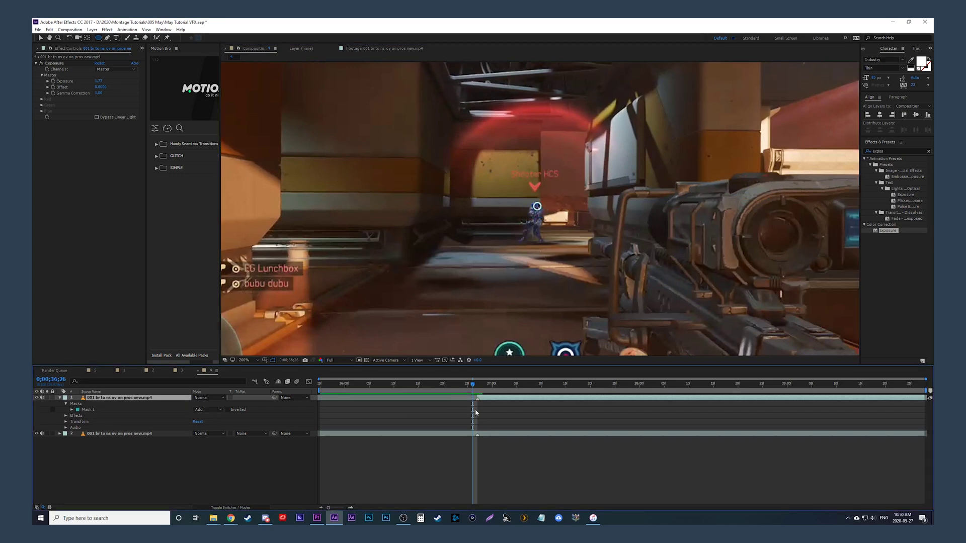
{"action": "left_click", "coordinate": [476, 384]}
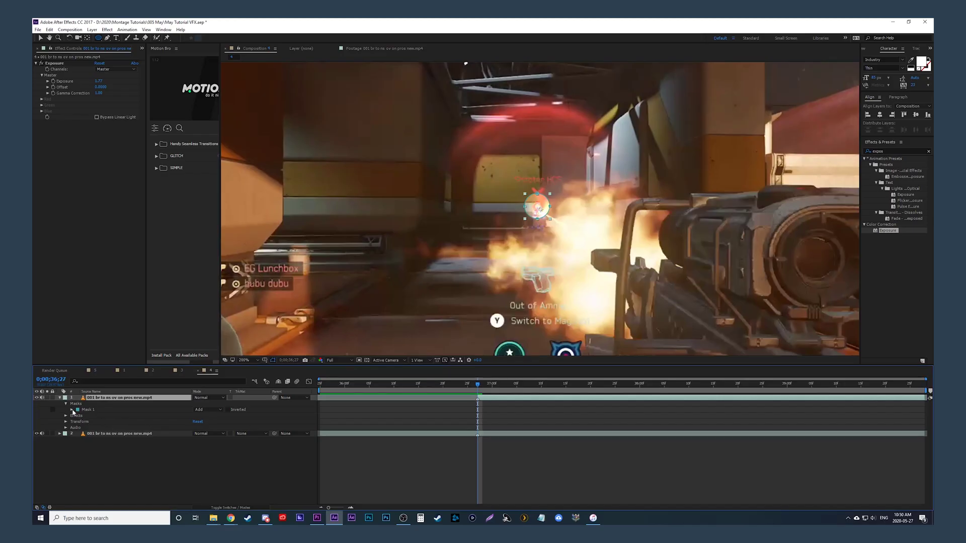
Step: Keyframe the masked copy's Mask Expansion from 0 pixels at 0;00;36;27 to about 443 pixels at 0;00;37;02
{"action": "left_click", "coordinate": [72, 410]}
{"action": "left_click", "coordinate": [83, 433]}
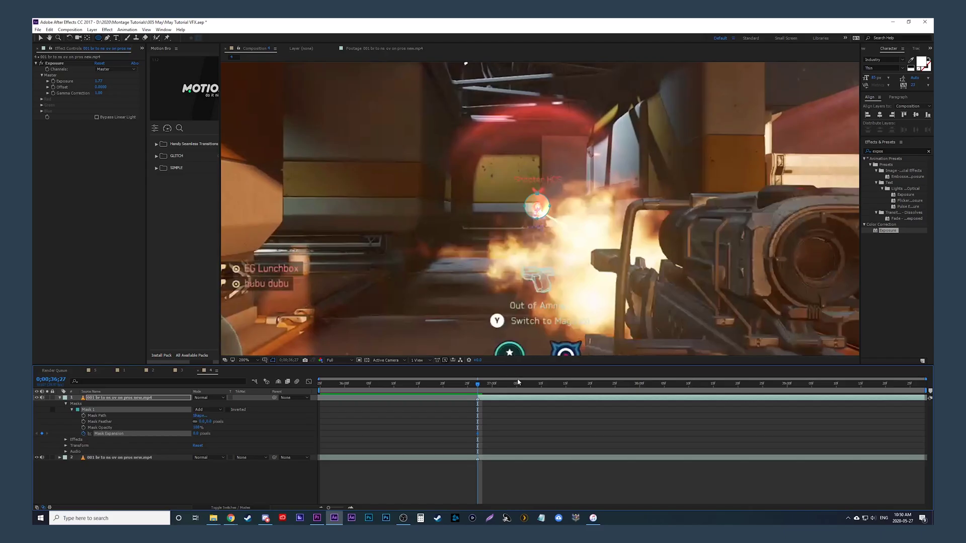
{"action": "key", "text": "comma"}
{"action": "key", "text": "Page_Down"}
{"action": "key", "text": "Page_Down"}
{"action": "key", "text": "Page_Down"}
{"action": "key", "text": "Page_Down"}
{"action": "key", "text": "Page_Down"}
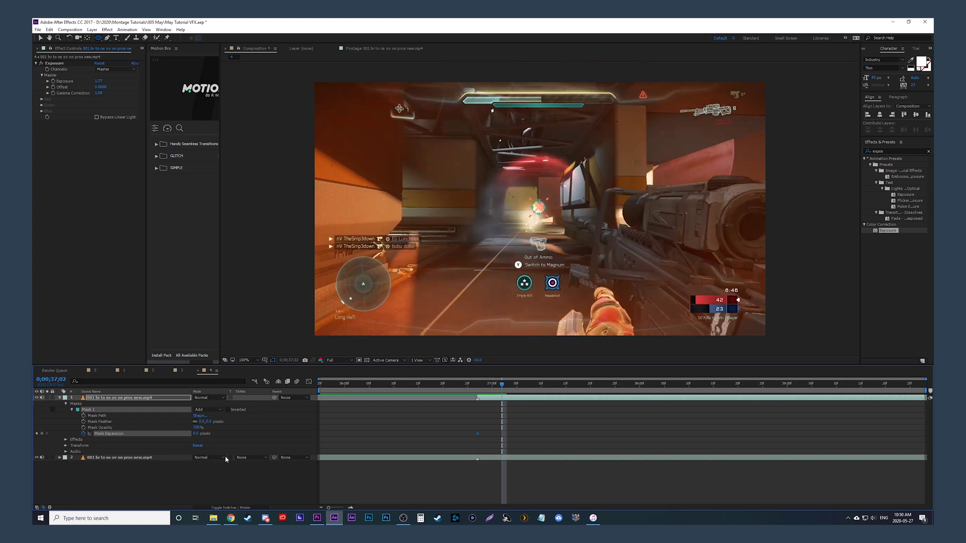
{"action": "left_click_drag", "start_coordinate": [196, 436], "coordinate": [261, 436]}
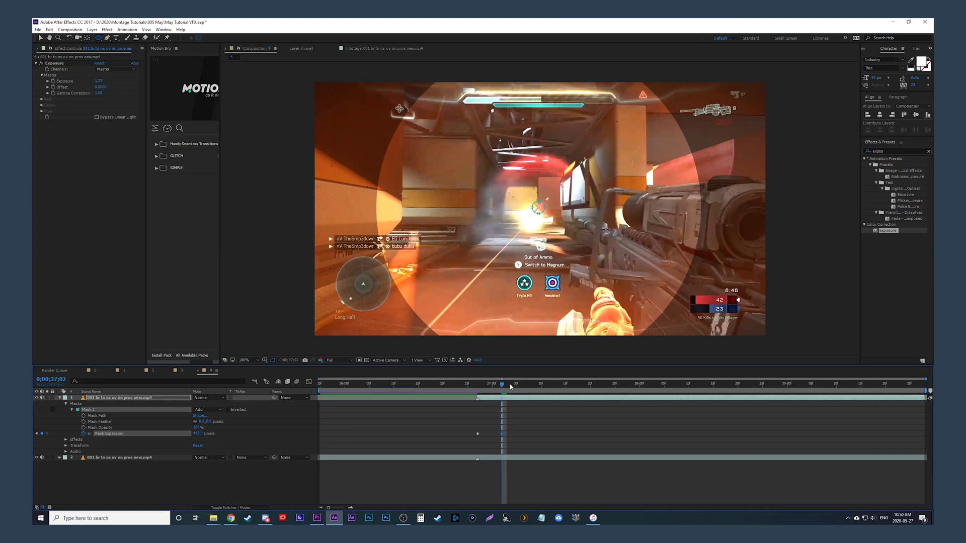
Step: Add a third Mask Expansion keyframe of about 787 pixels just before 0;00;38;00 and play back the growing circle
{"action": "left_click_drag", "start_coordinate": [511, 386], "coordinate": [646, 397]}
{"action": "left_click_drag", "start_coordinate": [200, 435], "coordinate": [373, 434]}
{"action": "key", "text": "space"}
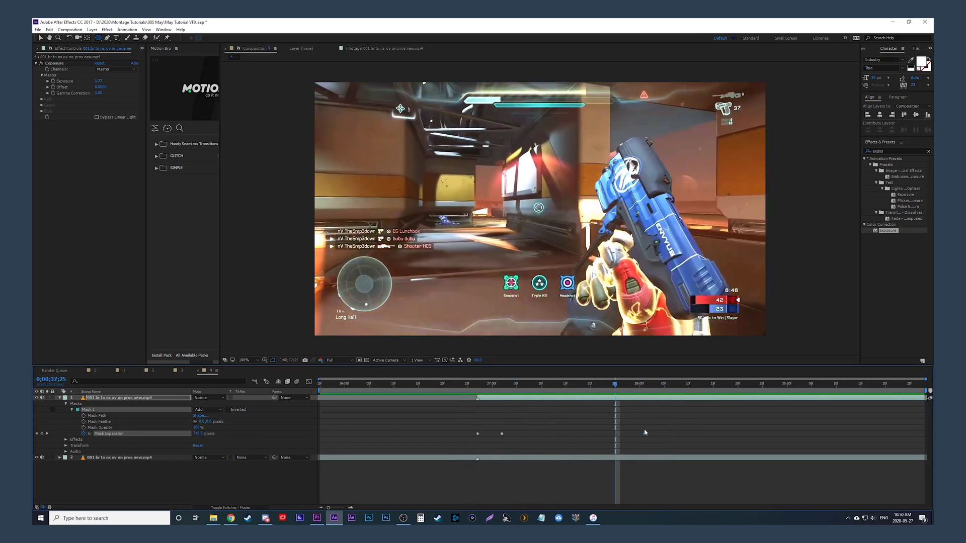
Step: Apply Easy Ease In to the last Mask Expansion keyframe and preview the animation around the shot
{"action": "right_click", "coordinate": [625, 433]}
{"action": "mouse_move", "coordinate": [654, 428]}
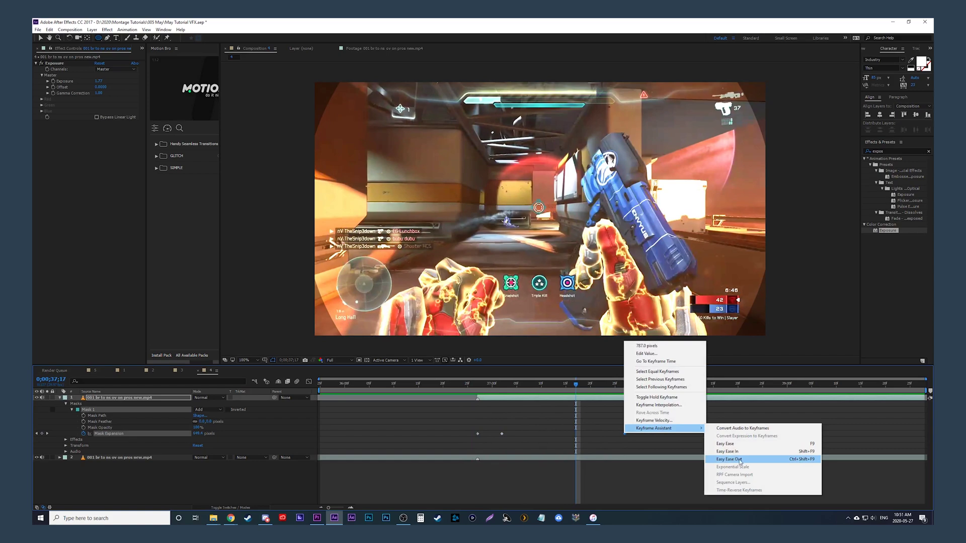
{"action": "left_click", "coordinate": [743, 452]}
{"action": "left_click", "coordinate": [463, 384]}
{"action": "key", "text": "space"}
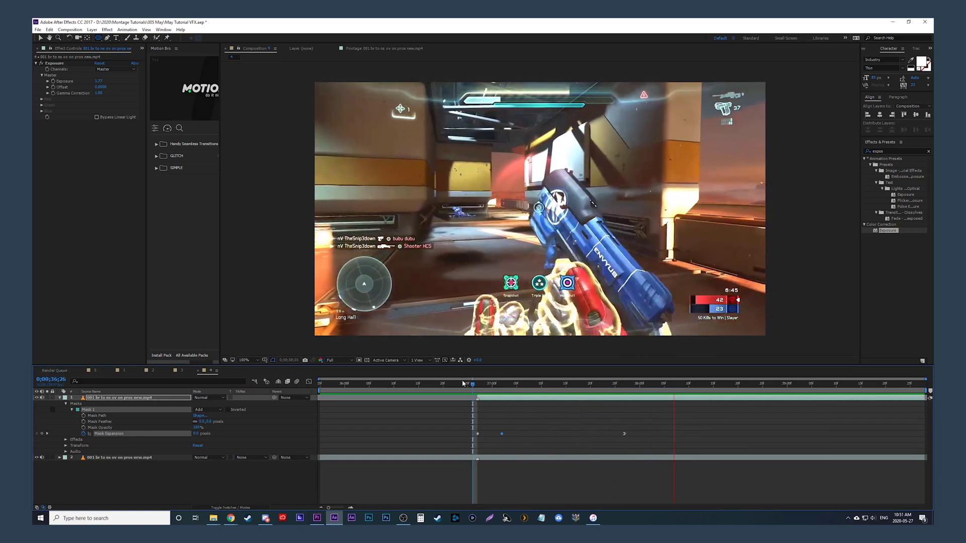
{"action": "key", "text": "space"}
{"action": "left_click", "coordinate": [453, 384]}
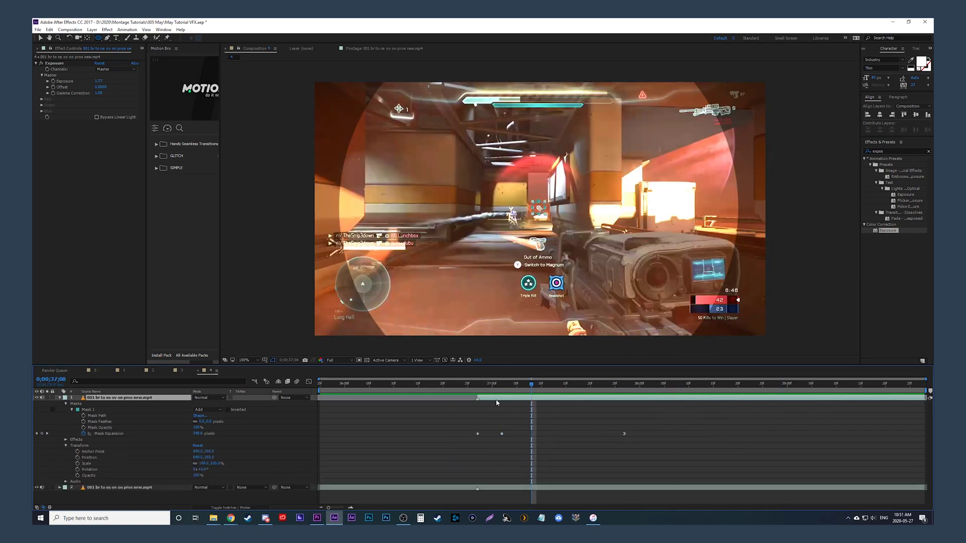
Step: Keyframe the masked copy's Opacity from 100% at 0;00;37;08 to 0% at 0;00;37;26 and show only its keyframed properties
{"action": "left_click", "coordinate": [77, 476]}
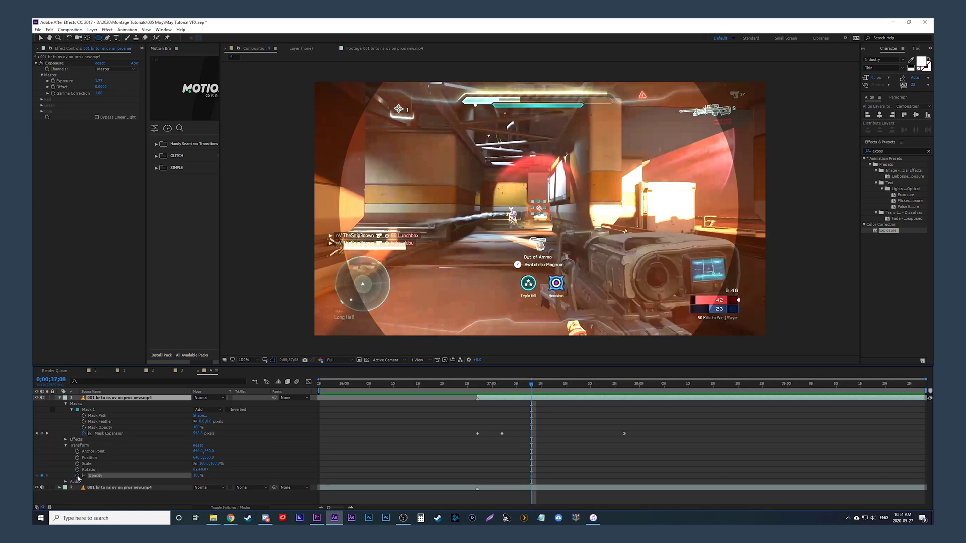
{"action": "left_click_drag", "start_coordinate": [536, 385], "coordinate": [620, 395]}
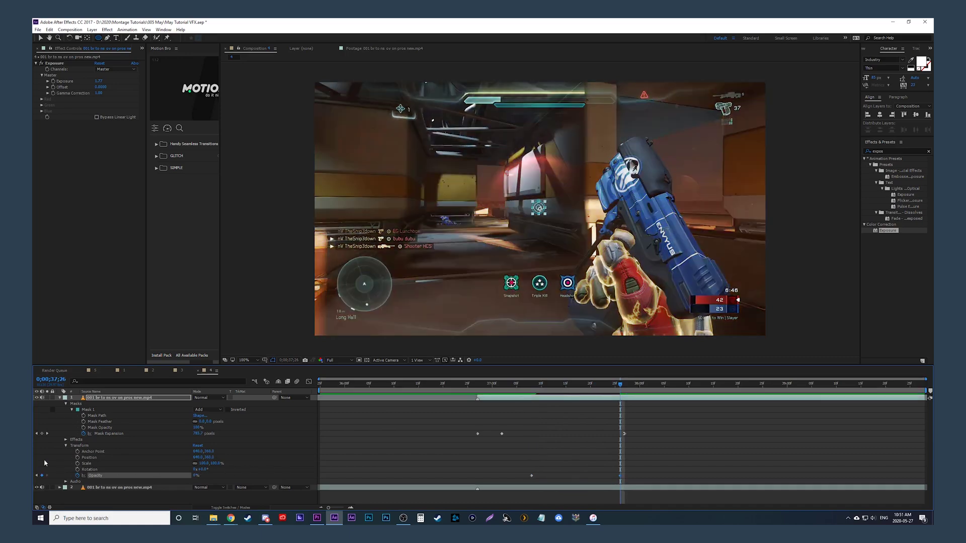
{"action": "key", "text": "u"}
{"action": "left_click", "coordinate": [459, 386]}
{"action": "left_click_drag", "start_coordinate": [460, 386], "coordinate": [449, 387]}
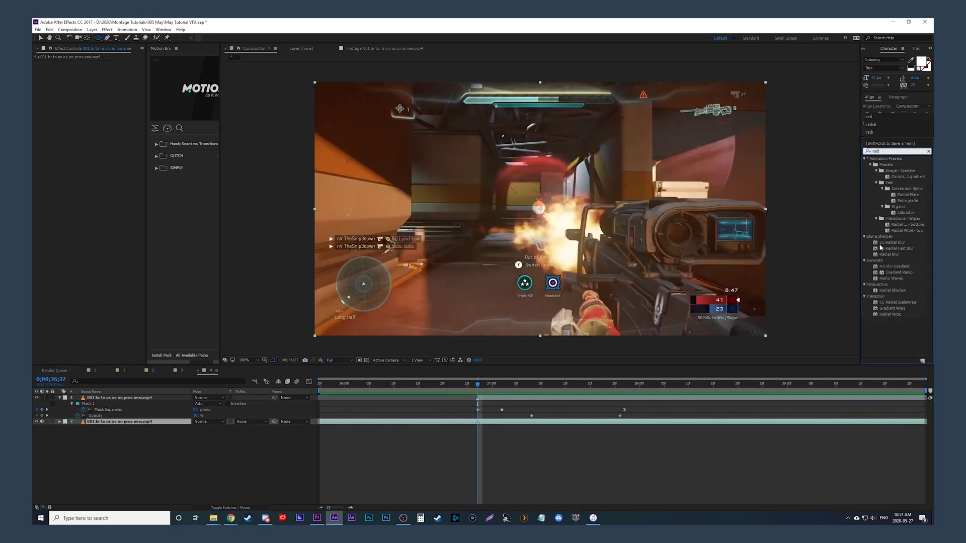
Step: Apply Radial Blur to the lower footage layer and keyframe its Amount at 0 one frame before 0;00;36;27
{"action": "left_click_drag", "start_coordinate": [889, 255], "coordinate": [493, 423]}
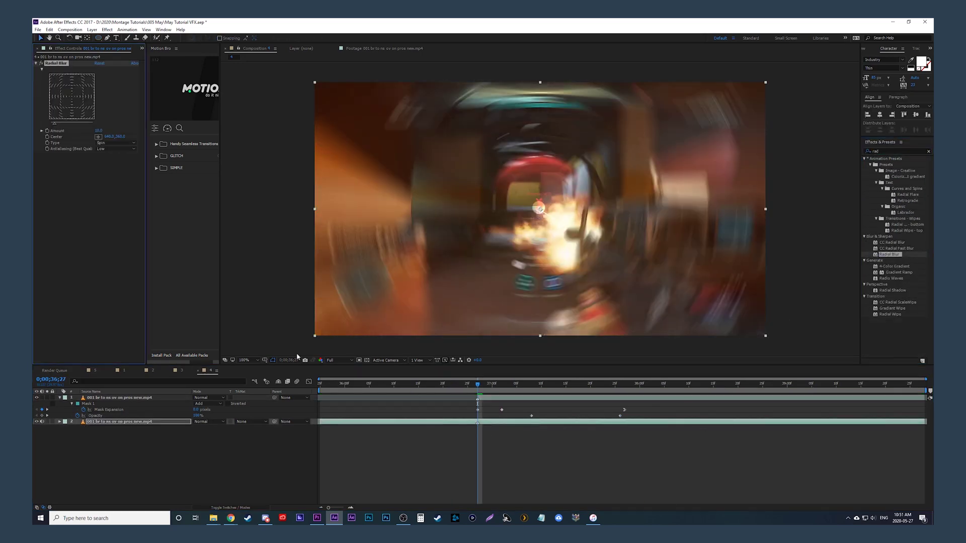
{"action": "type", "text": "0"}
{"action": "key", "text": "Return"}
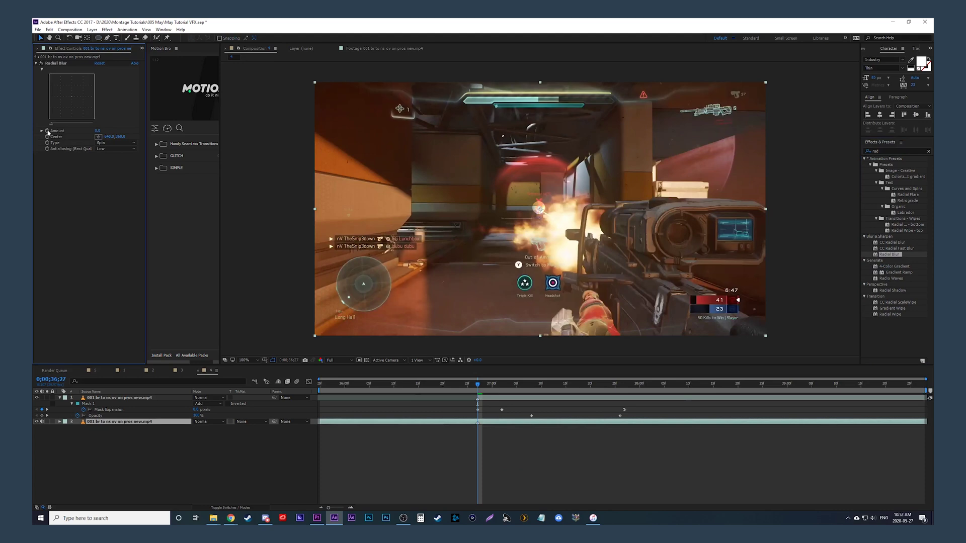
{"action": "key", "text": "Page_Up"}
{"action": "left_click", "coordinate": [47, 131]}
Step: Set the Radial Blur Amount to 2 at 0;00;37;02 as a second keyframe
{"action": "key", "text": "Page_Down"}
{"action": "key", "text": "Page_Down"}
{"action": "key", "text": "Page_Down"}
{"action": "key", "text": "Page_Down"}
{"action": "key", "text": "Page_Down"}
{"action": "key", "text": "Page_Down"}
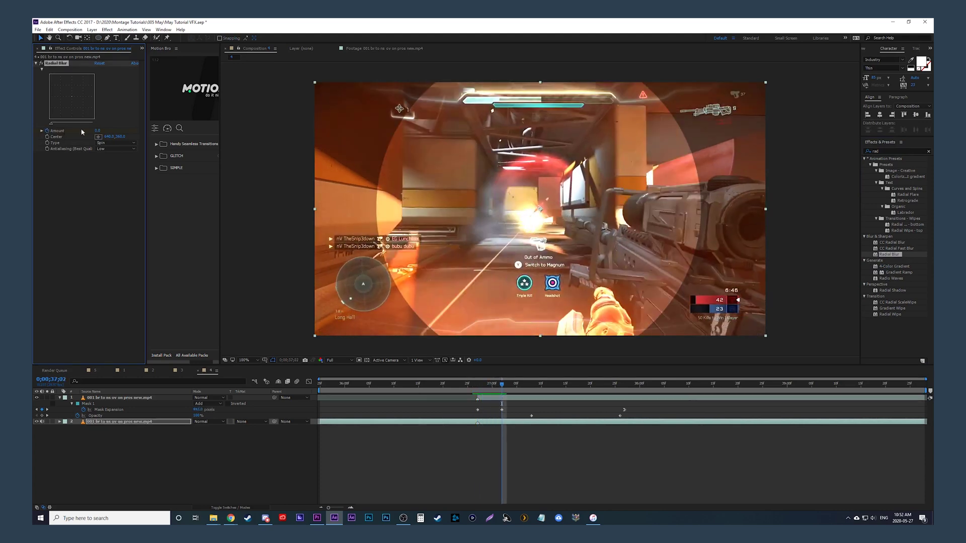
{"action": "type", "text": "4"}
{"action": "left_click", "coordinate": [96, 199]}
{"action": "left_click", "coordinate": [98, 131]}
{"action": "type", "text": "2"}
{"action": "key", "text": "Return"}
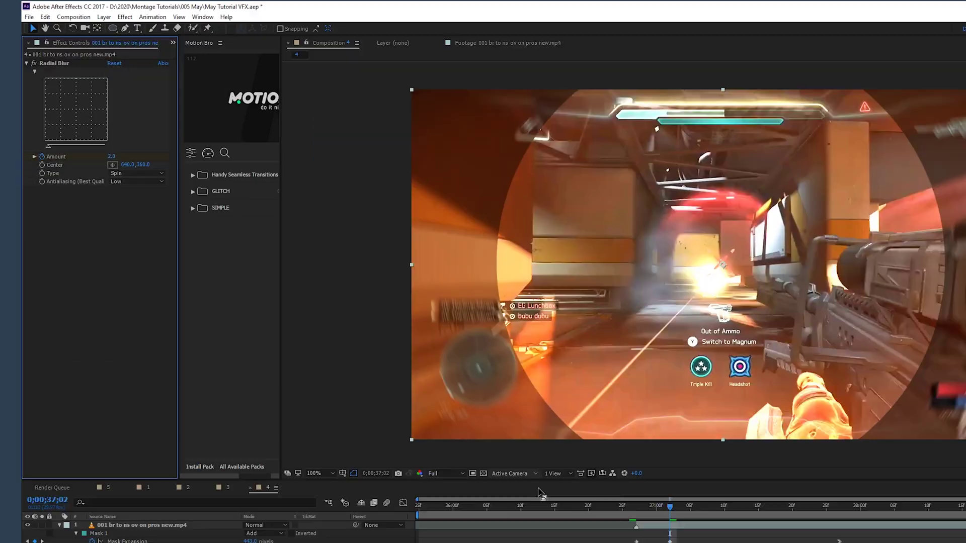
Step: Bring the Radial Blur Amount back to 0 at 0;00;37;24 and return to the shot frame
{"action": "left_click_drag", "start_coordinate": [503, 386], "coordinate": [611, 393]}
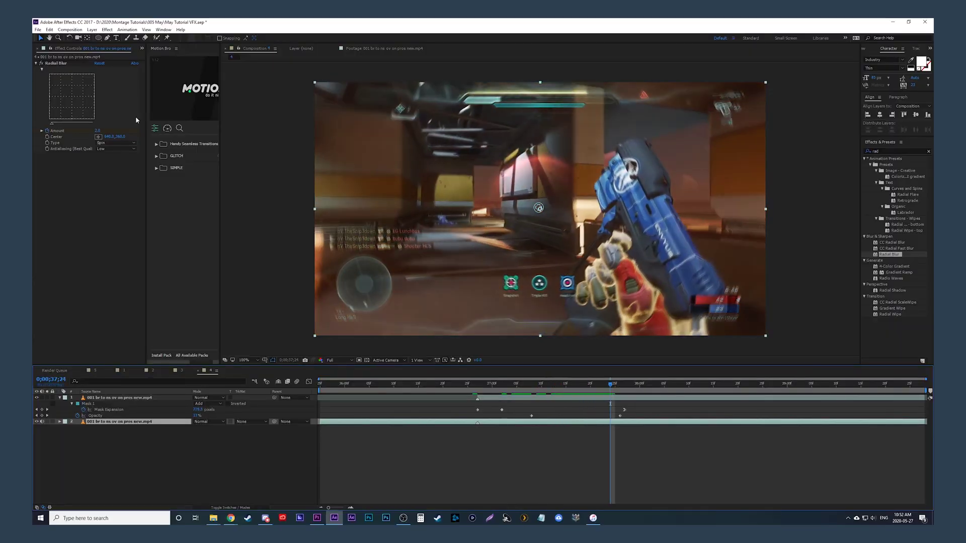
{"action": "left_click", "coordinate": [98, 131]}
{"action": "type", "text": "0"}
{"action": "key", "text": "Return"}
{"action": "left_click", "coordinate": [477, 386]}
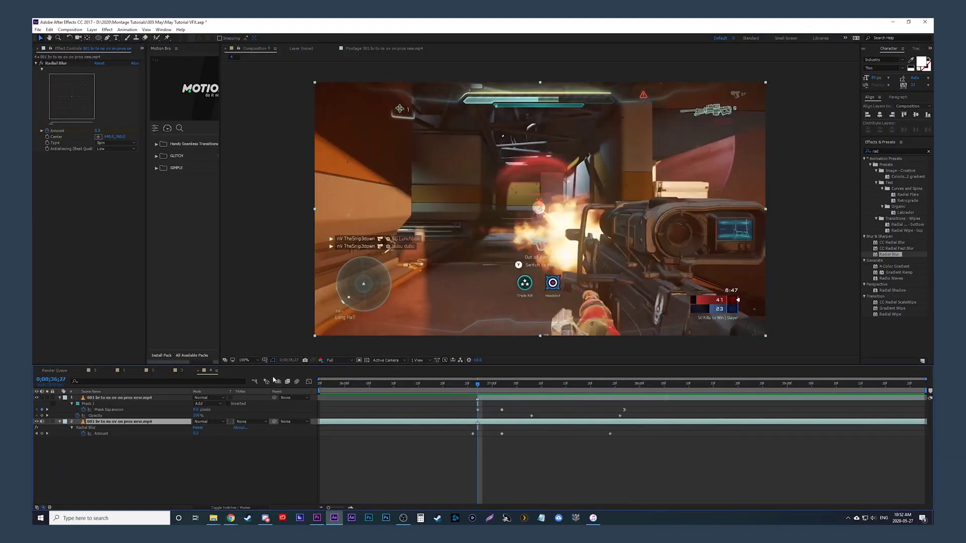
Step: Copy the wiggle adjustment layer from composition 3 to the top of composition 4 and preview the combined effect
{"action": "left_click", "coordinate": [179, 372]}
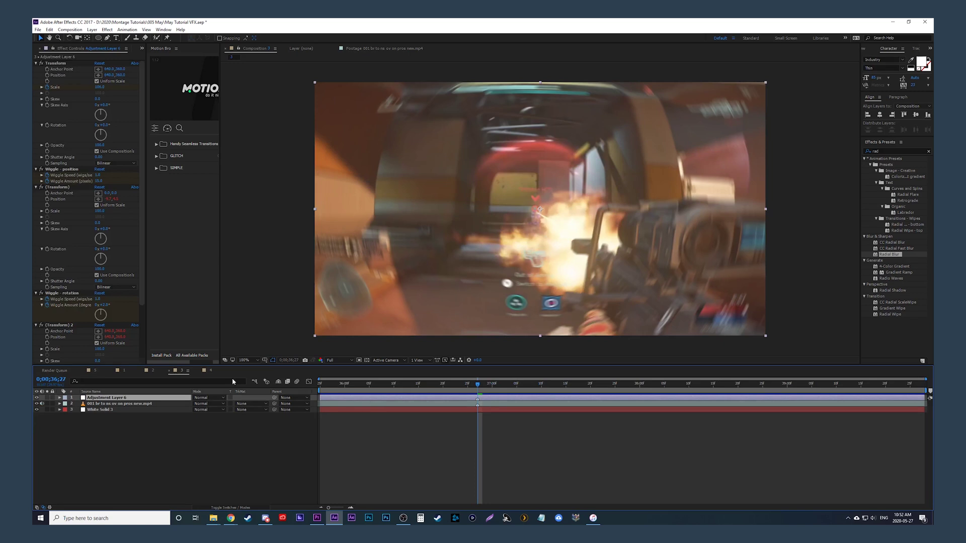
{"action": "left_click", "coordinate": [210, 372]}
{"action": "left_click", "coordinate": [232, 482]}
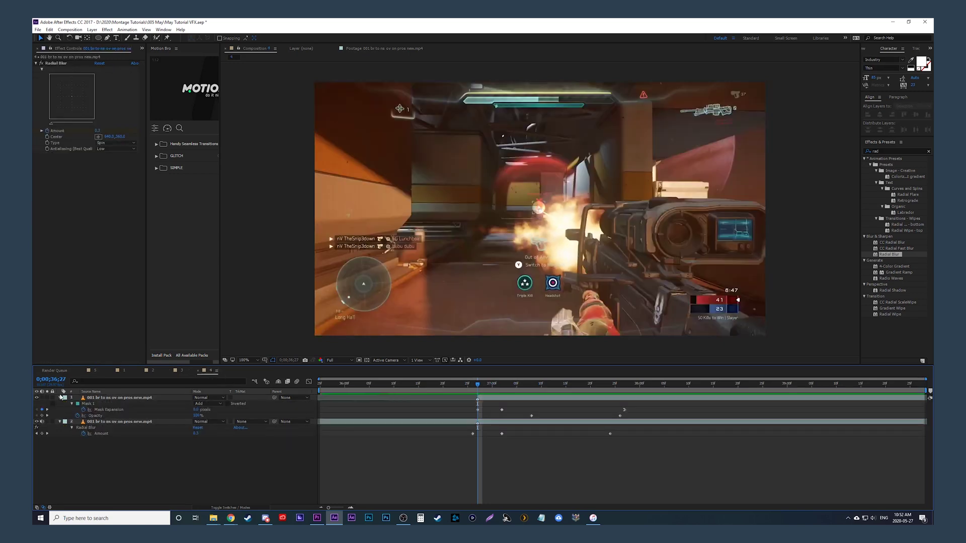
{"action": "left_click", "coordinate": [59, 398]}
{"action": "left_click", "coordinate": [59, 403]}
{"action": "key", "text": "ctrl+v"}
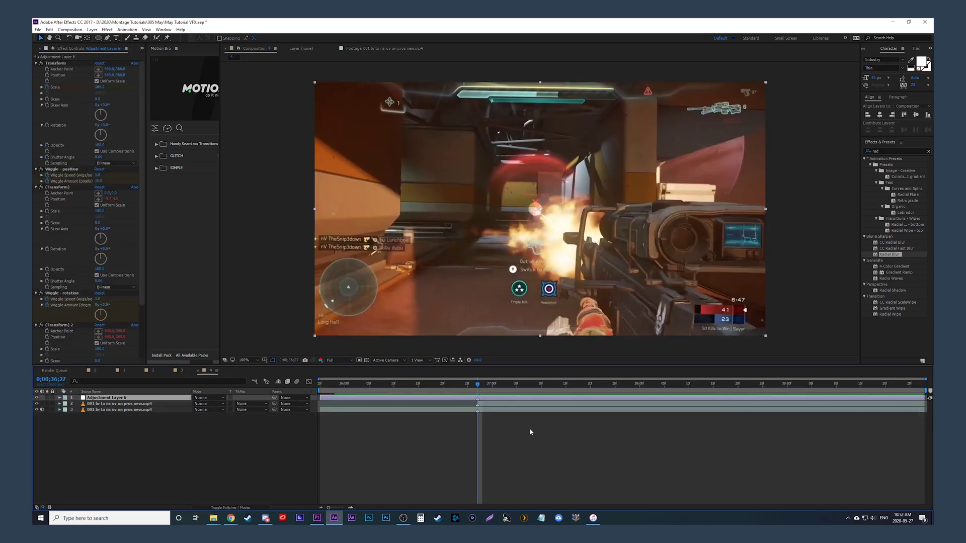
{"action": "left_click_drag", "start_coordinate": [438, 385], "coordinate": [322, 384]}
{"action": "key", "text": "space"}
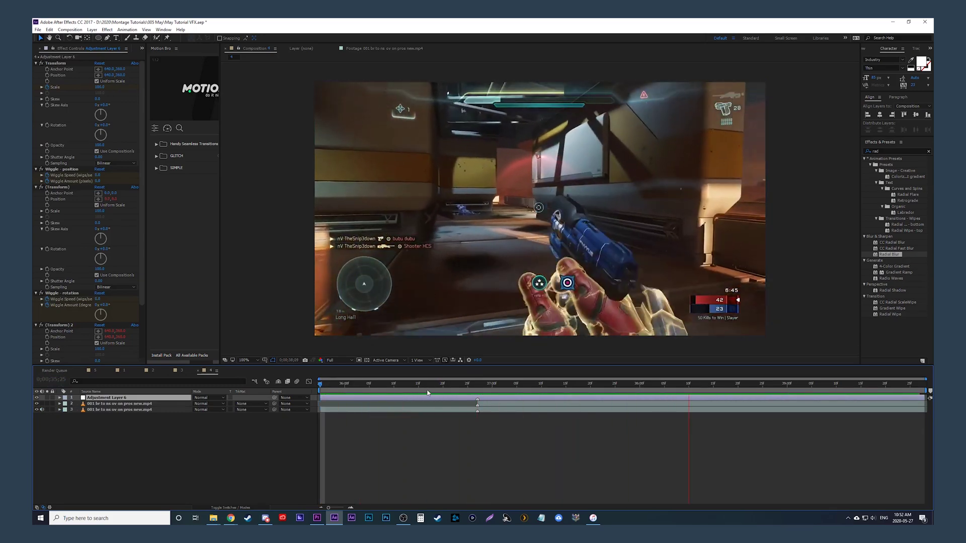
{"action": "left_click", "coordinate": [408, 384]}
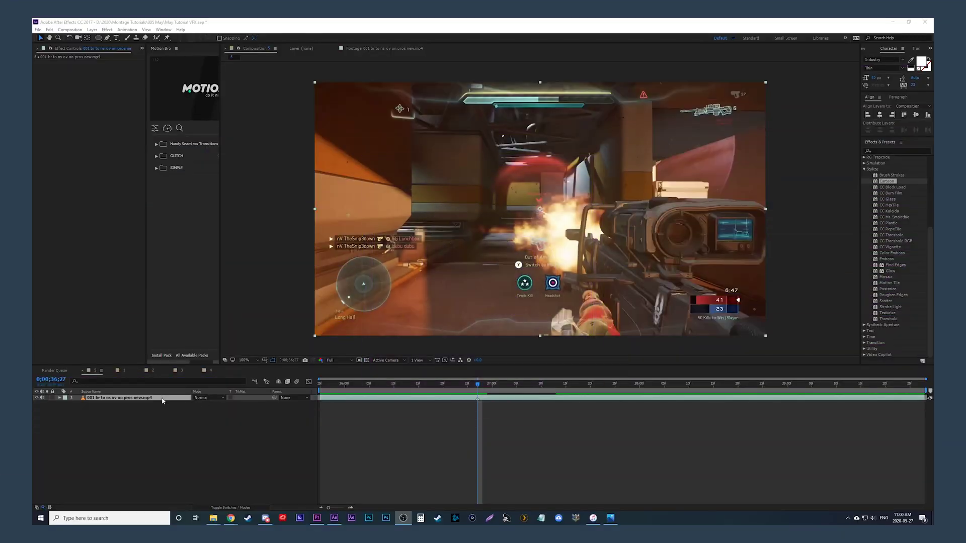
Step: Duplicate the footage layer in composition 5 and, with the top copy hidden, apply the Glow effect to the lower copy
{"action": "left_click", "coordinate": [163, 401]}
{"action": "key", "text": "ctrl+d"}
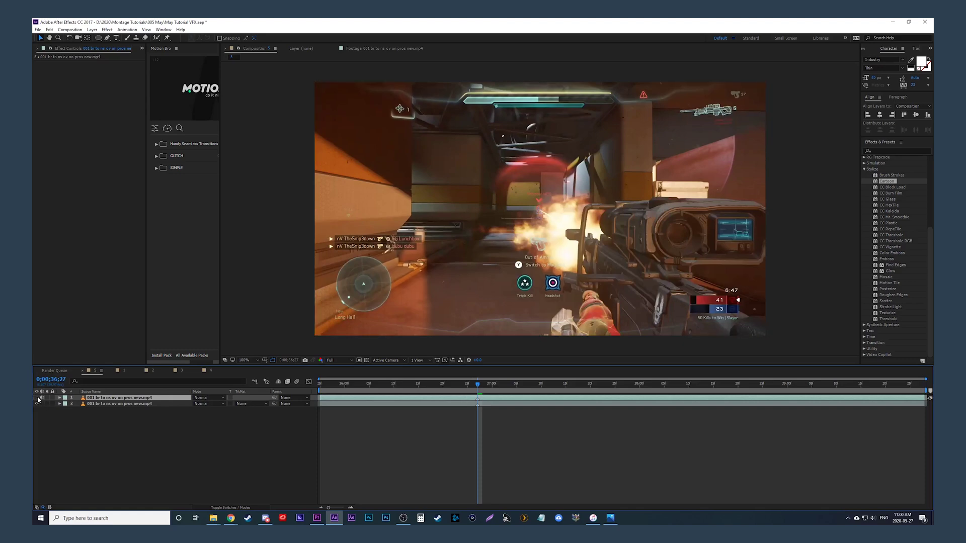
{"action": "left_click", "coordinate": [895, 151]}
{"action": "type", "text": "glow"}
{"action": "left_click", "coordinate": [884, 201]}
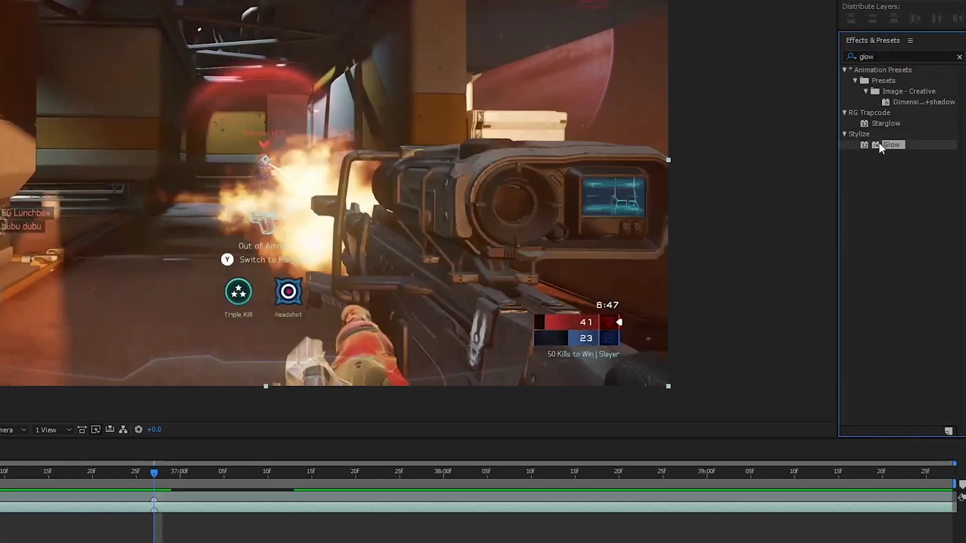
{"action": "left_click_drag", "start_coordinate": [881, 147], "coordinate": [490, 406]}
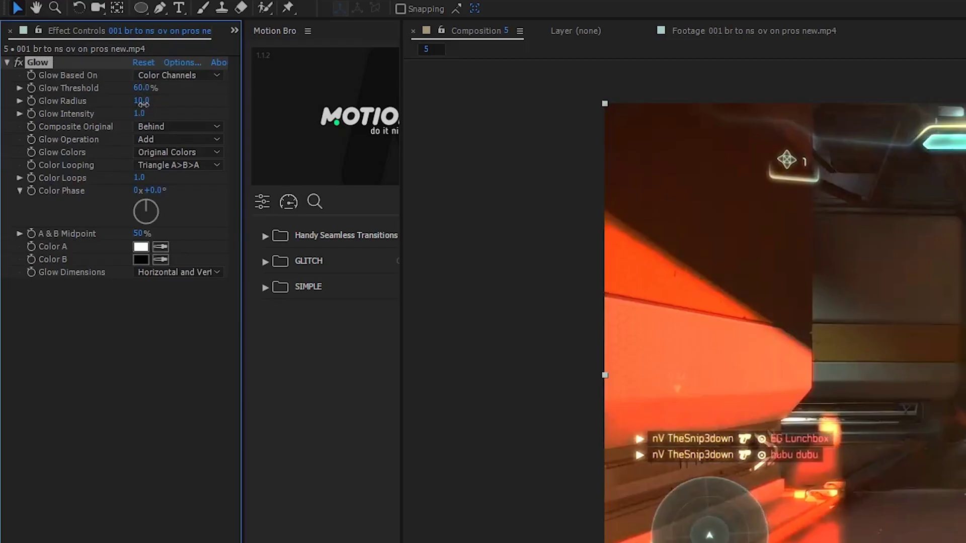
Step: Set the Glow Radius to 90 and the Glow Intensity to 0.8
{"action": "left_click", "coordinate": [143, 102]}
{"action": "type", "text": "90"}
{"action": "key", "text": "Return"}
{"action": "left_click", "coordinate": [140, 114]}
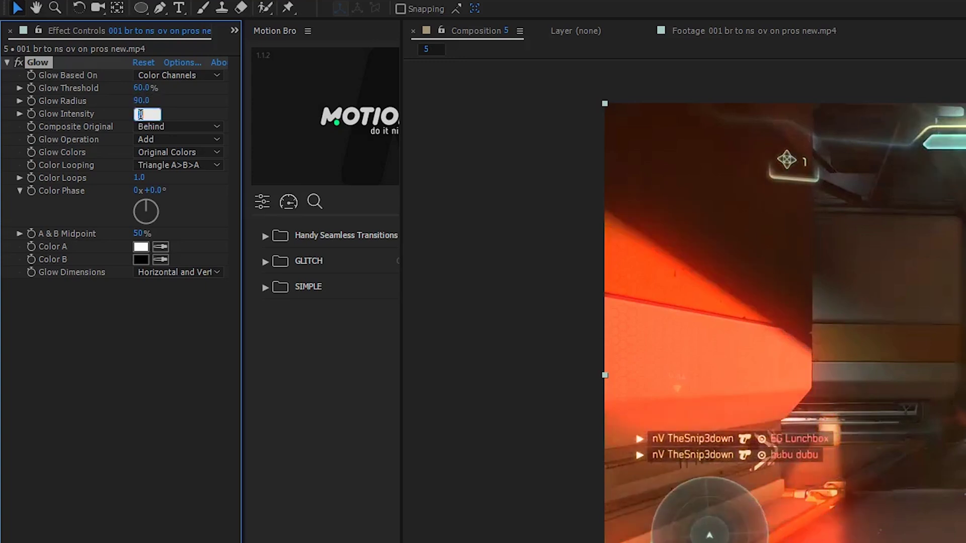
{"action": "key", "text": "Return"}
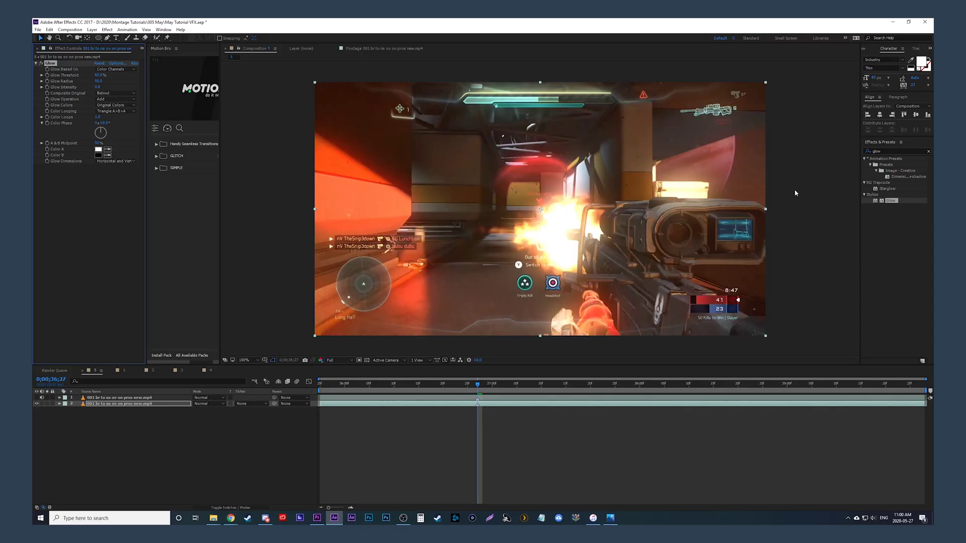
Step: Apply the Cartoon effect to the lower footage copy and set its Detail Radius to 13
{"action": "left_click", "coordinate": [929, 151]}
{"action": "type", "text": "car"}
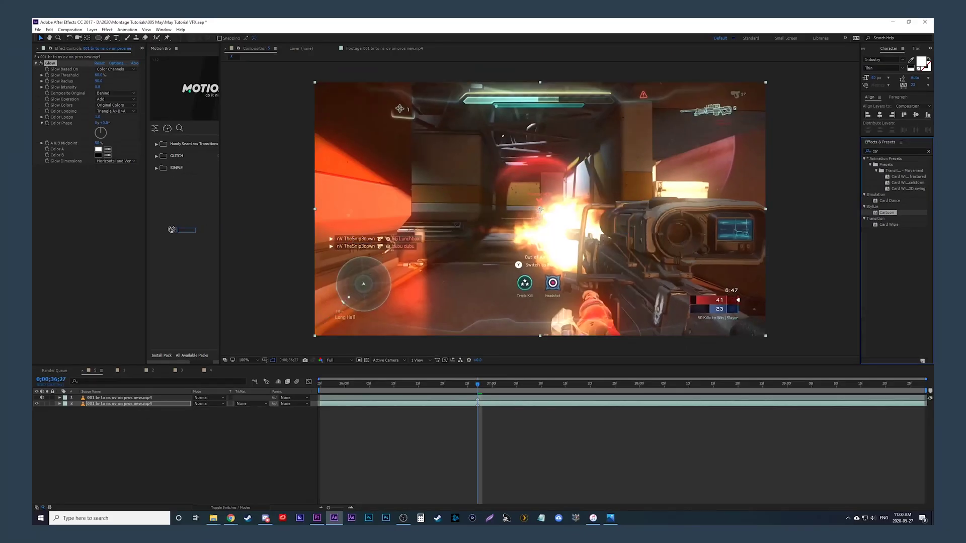
{"action": "double_click", "coordinate": [882, 166]}
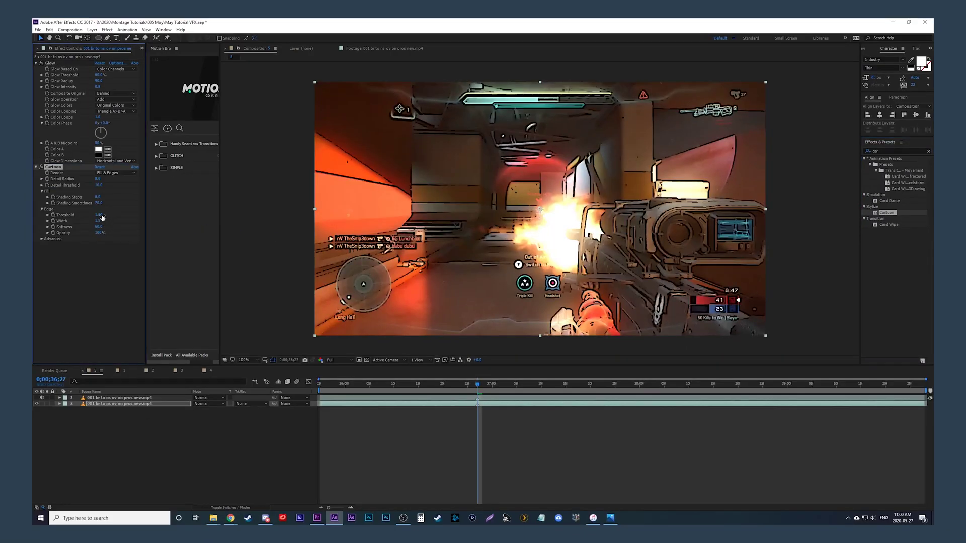
{"action": "left_click", "coordinate": [143, 310]}
{"action": "type", "text": "13"}
{"action": "key", "text": "Return"}
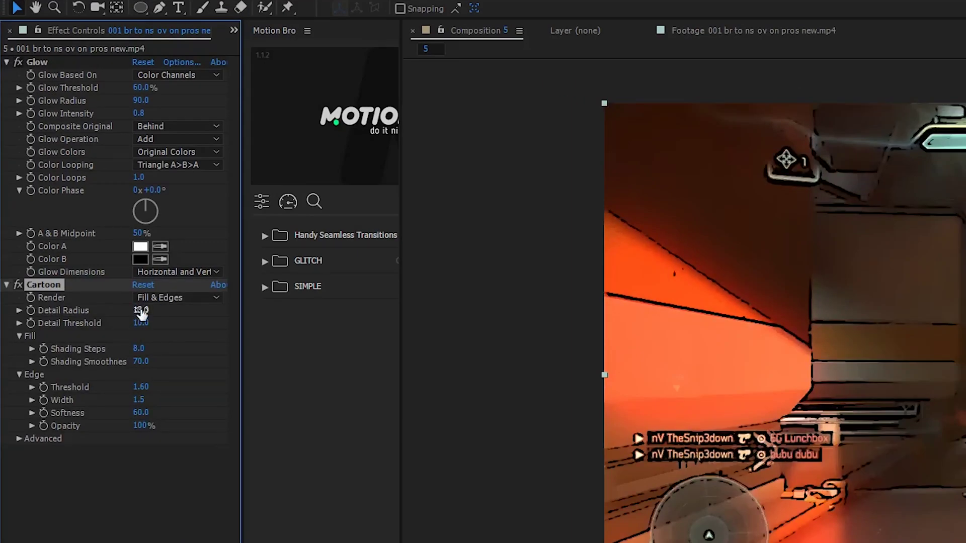
Step: Set the Cartoon effect's edge Width to 1 and edge Opacity to 60%
{"action": "left_click", "coordinate": [141, 400]}
{"action": "type", "text": "1"}
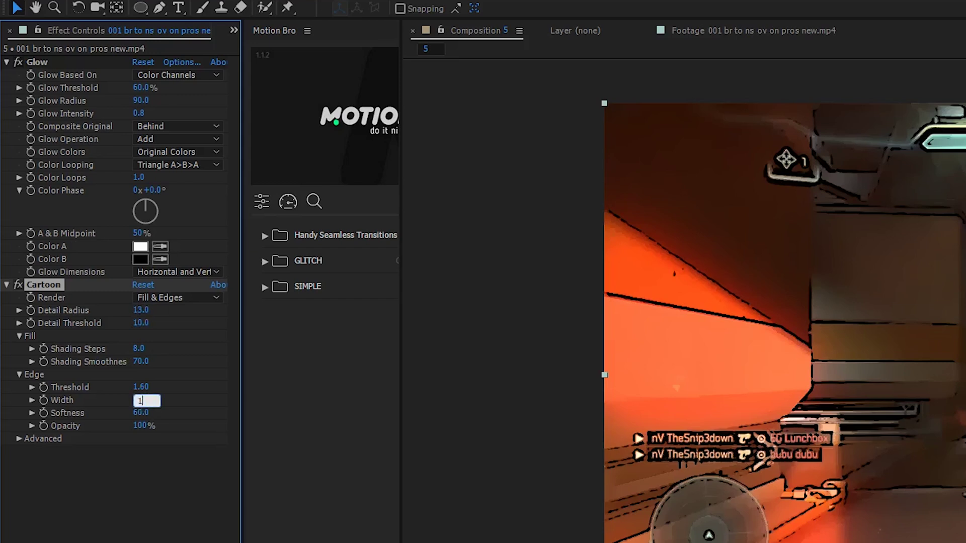
{"action": "key", "text": "Return"}
{"action": "left_click", "coordinate": [139, 425]}
{"action": "type", "text": "60"}
{"action": "key", "text": "Return"}
Step: Apply Radial Blur to the lower footage copy with Amount 5 and the Zoom type
{"action": "type", "text": "rad"}
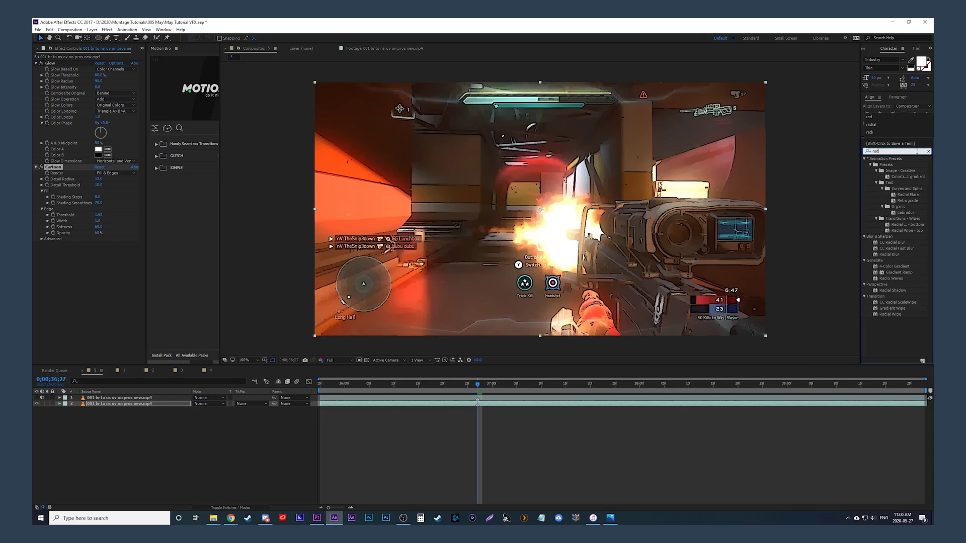
{"action": "left_click_drag", "start_coordinate": [888, 255], "coordinate": [128, 313]}
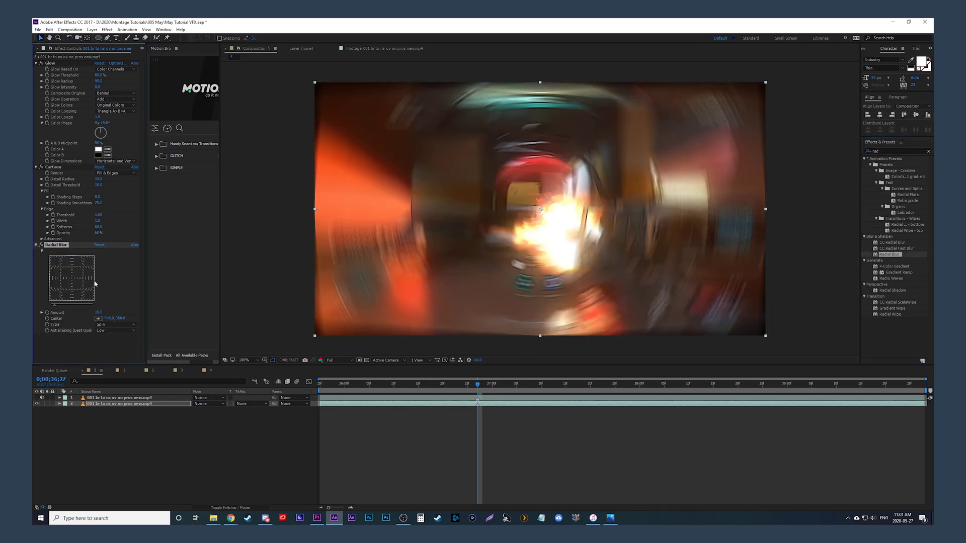
{"action": "left_click", "coordinate": [117, 344]}
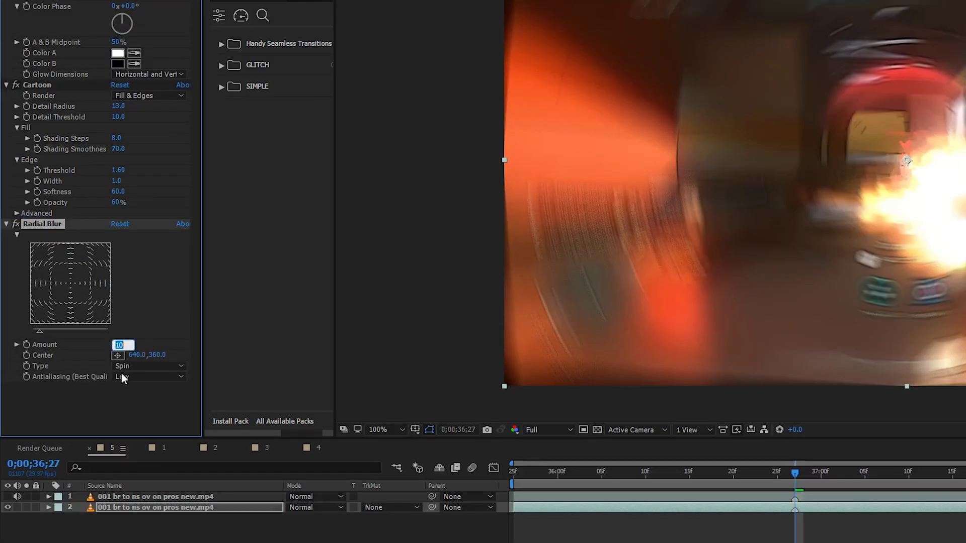
{"action": "type", "text": "5"}
{"action": "key", "text": "Return"}
{"action": "left_click", "coordinate": [137, 367]}
{"action": "left_click", "coordinate": [142, 391]}
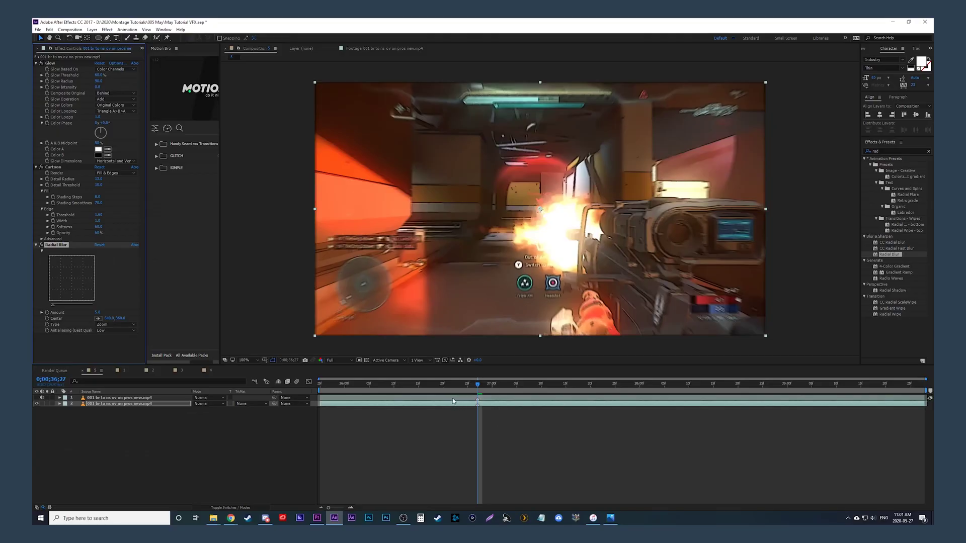
Step: Unhide the upper footage copy and keyframe its Opacity at 100% on 0;00;36;26, 0% on 0;00;36;27 and 100% on 0;00;37;19
{"action": "left_click", "coordinate": [257, 396]}
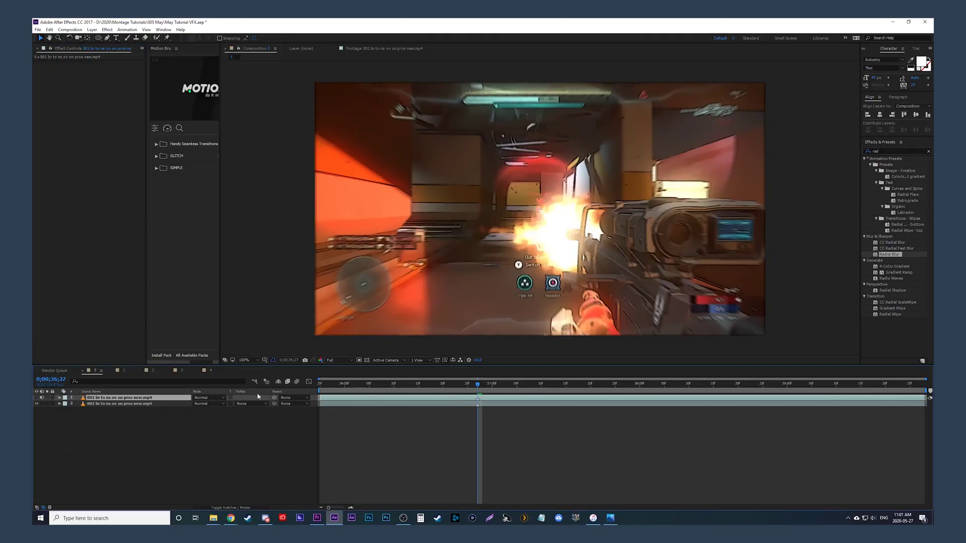
{"action": "left_click", "coordinate": [36, 397]}
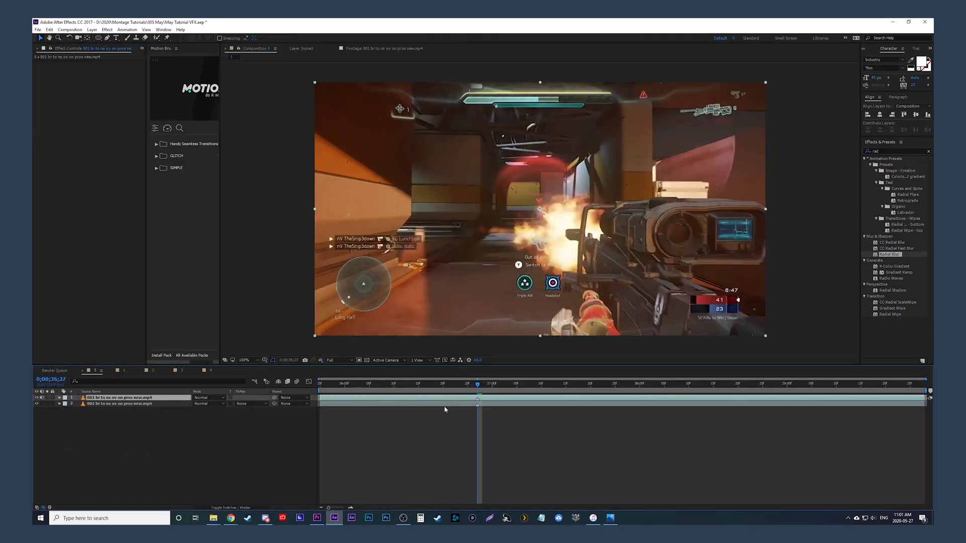
{"action": "key", "text": "t"}
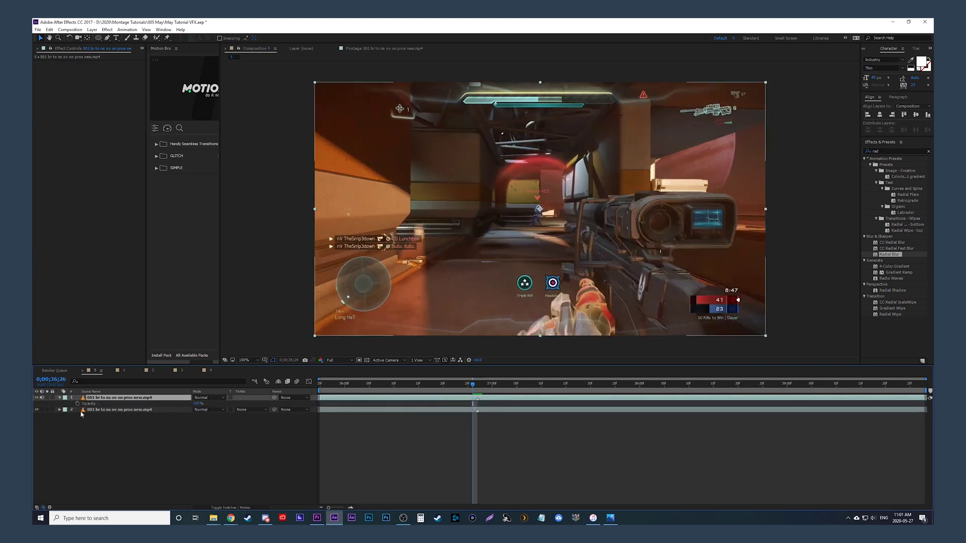
{"action": "left_click", "coordinate": [77, 404]}
{"action": "left_click_drag", "start_coordinate": [198, 404], "coordinate": [166, 404]}
{"action": "left_click_drag", "start_coordinate": [495, 388], "coordinate": [587, 392]}
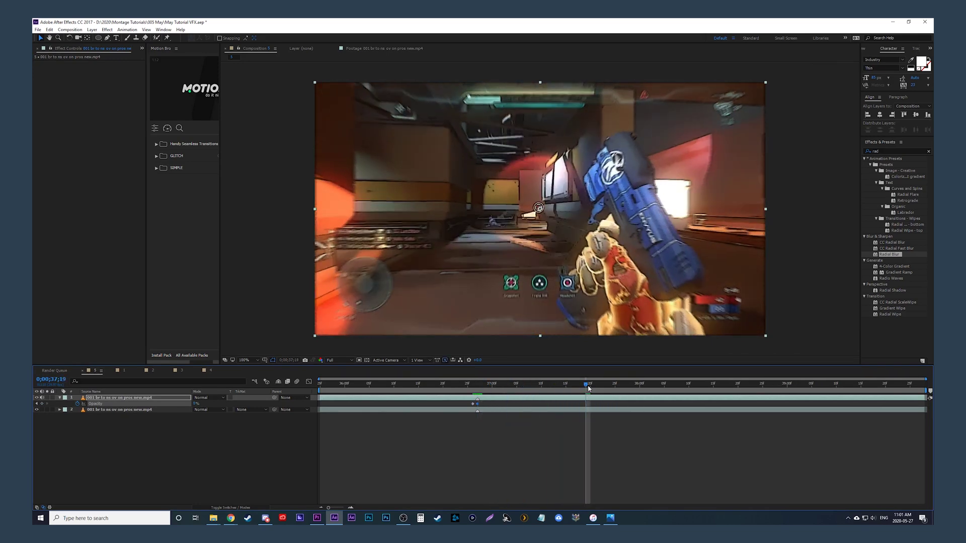
{"action": "left_click_drag", "start_coordinate": [216, 405], "coordinate": [425, 411]}
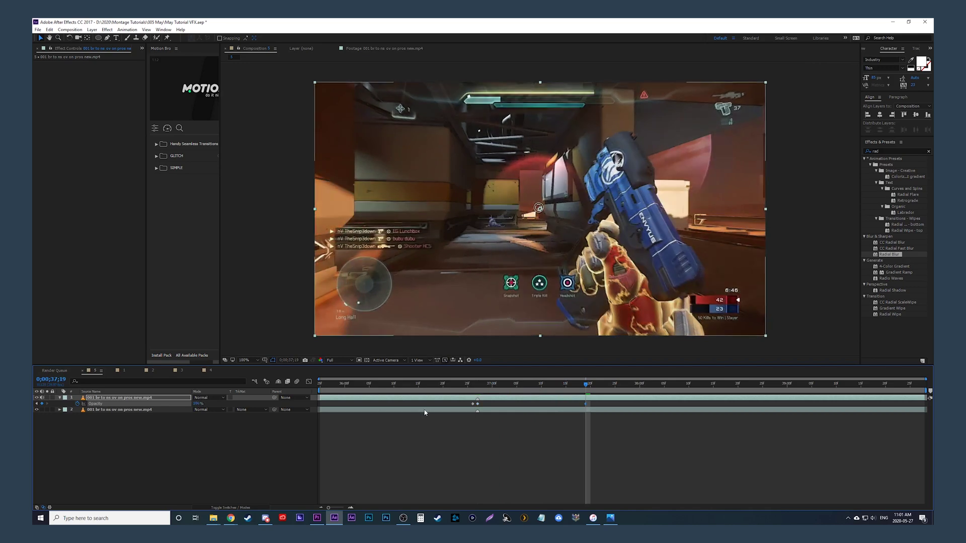
Step: Copy the wiggle shake adjustment layer from composition 4 to the top of the cartoon-effect composition, and preview from before the impact
{"action": "left_click", "coordinate": [477, 389]}
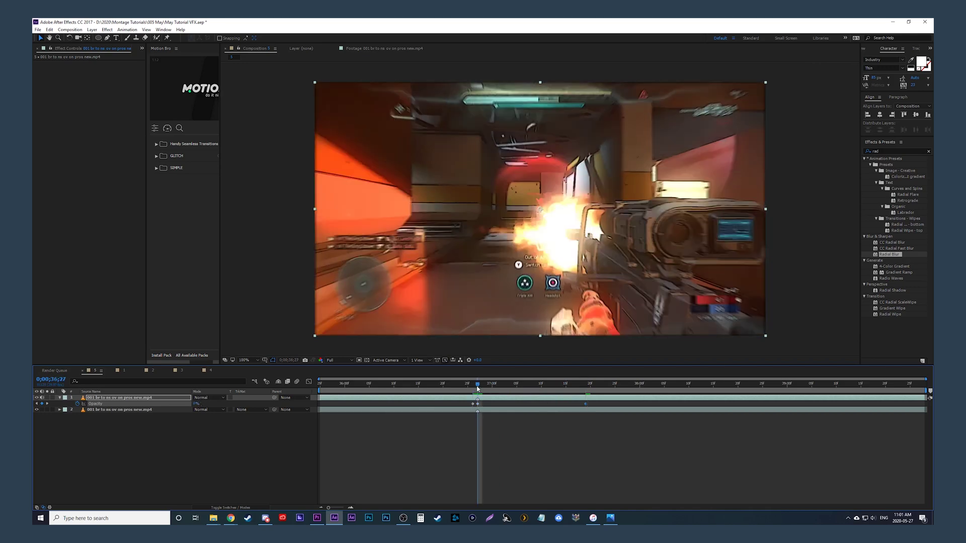
{"action": "left_click", "coordinate": [207, 371]}
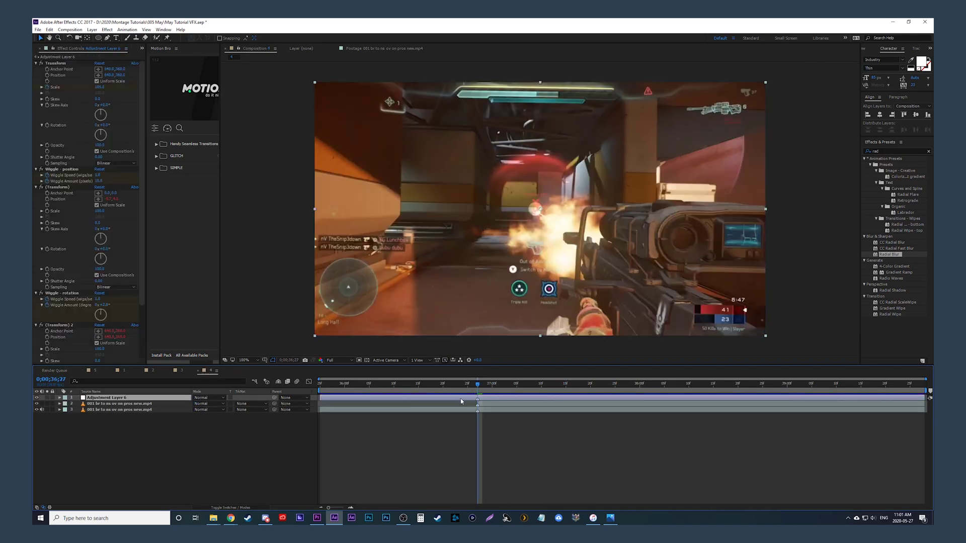
{"action": "left_click", "coordinate": [94, 371]}
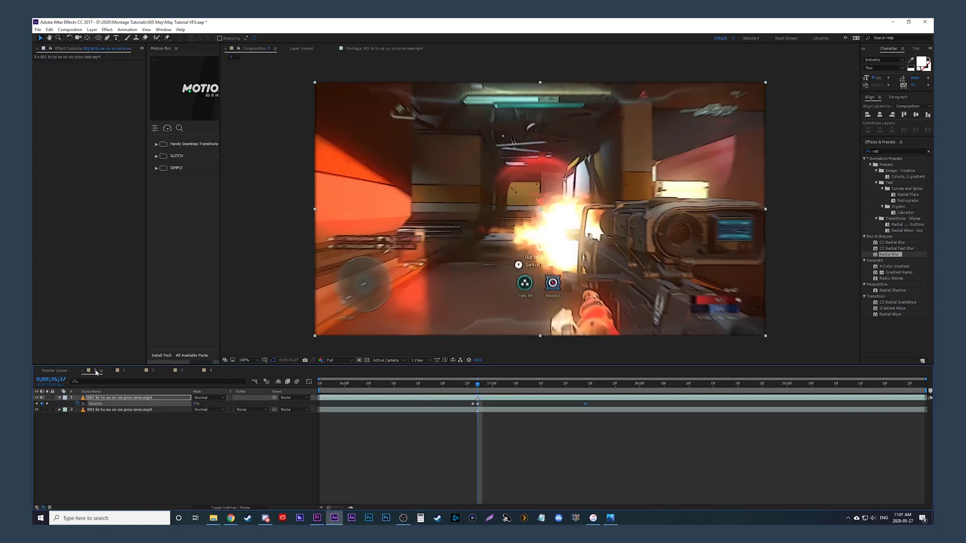
{"action": "key", "text": "ctrl+v"}
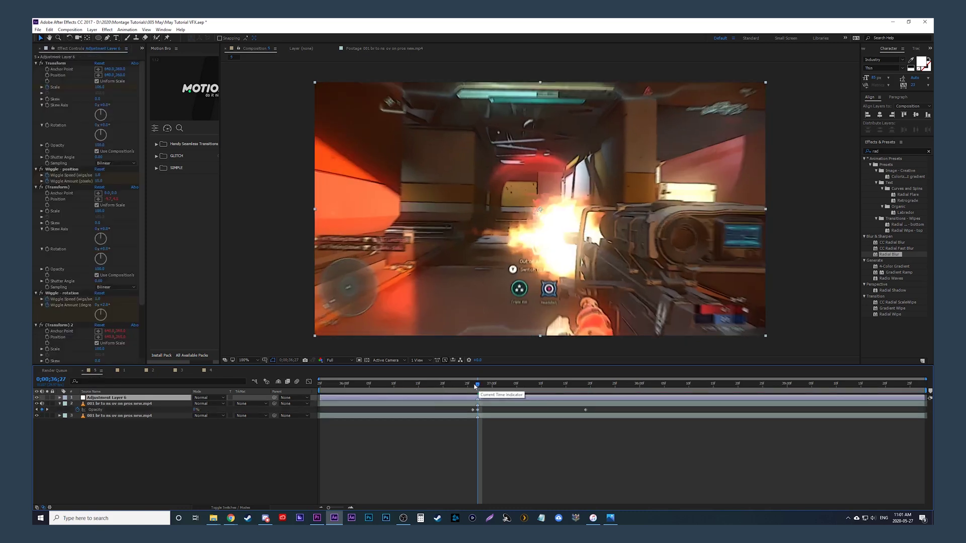
{"action": "left_click", "coordinate": [393, 389]}
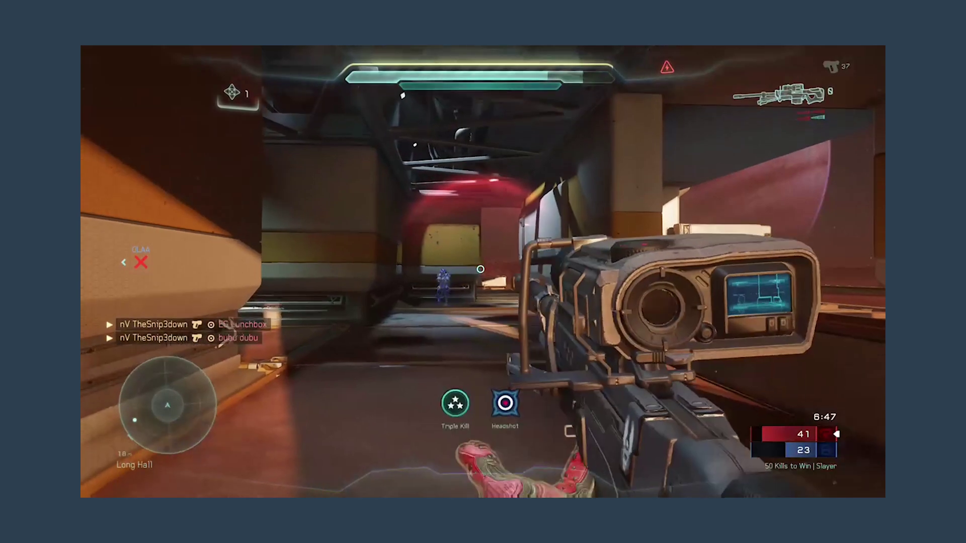